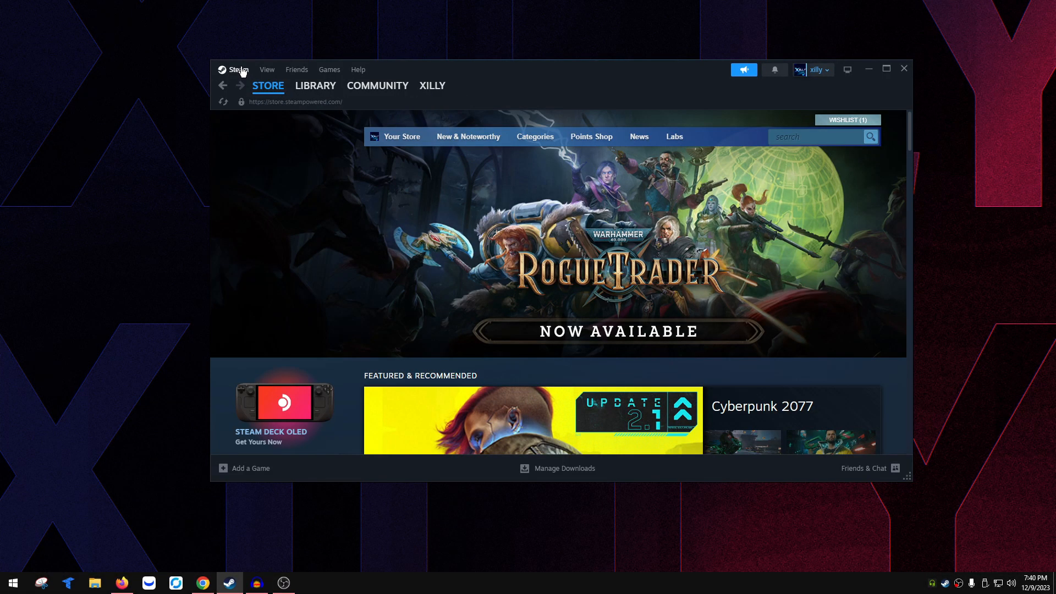
# Step: Open Steam settings and enable background processing of Vulkan shaders in the Downloads settings
pyautogui.click(238, 70)
pyautogui.click(236, 177)
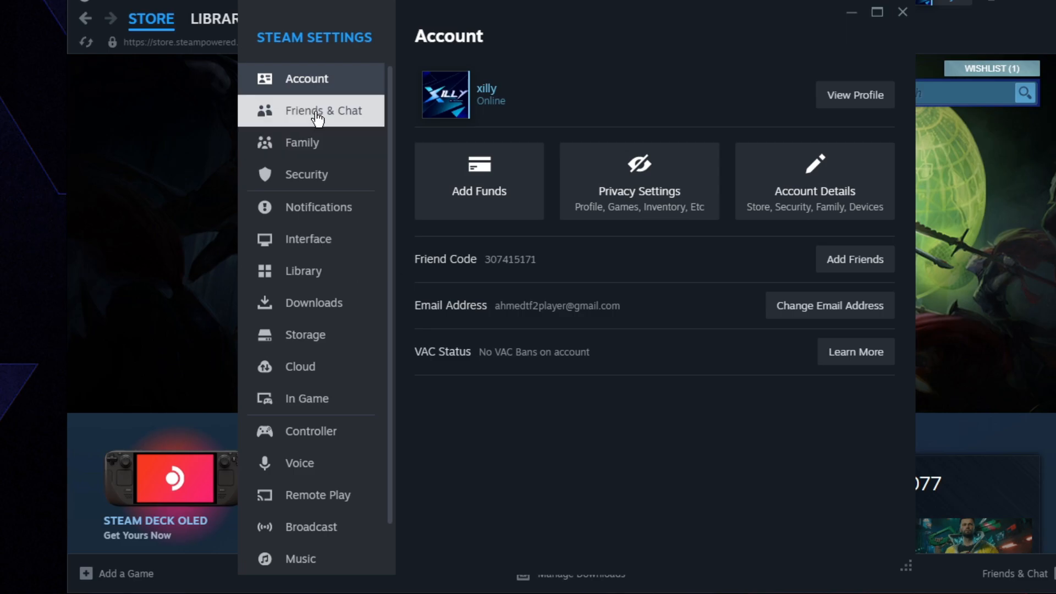
pyautogui.click(317, 114)
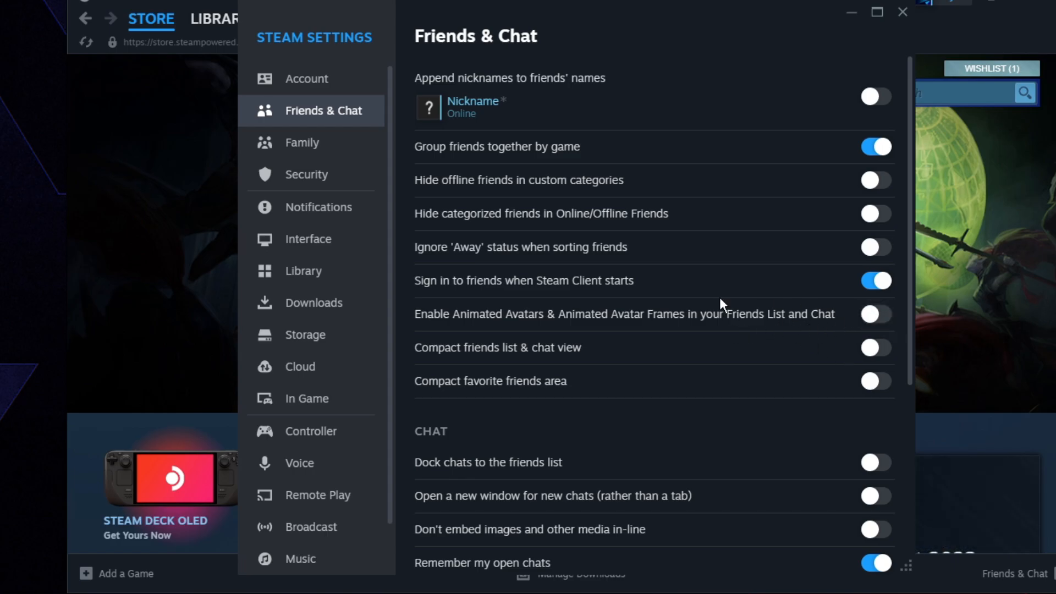
pyautogui.click(344, 238)
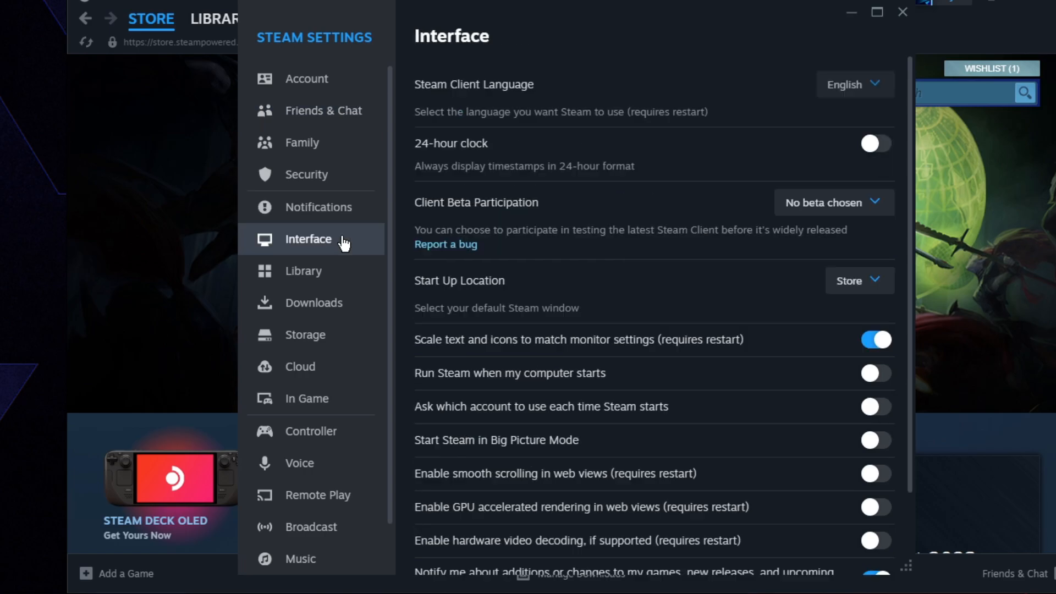
pyautogui.scroll(-3, 677, 374)
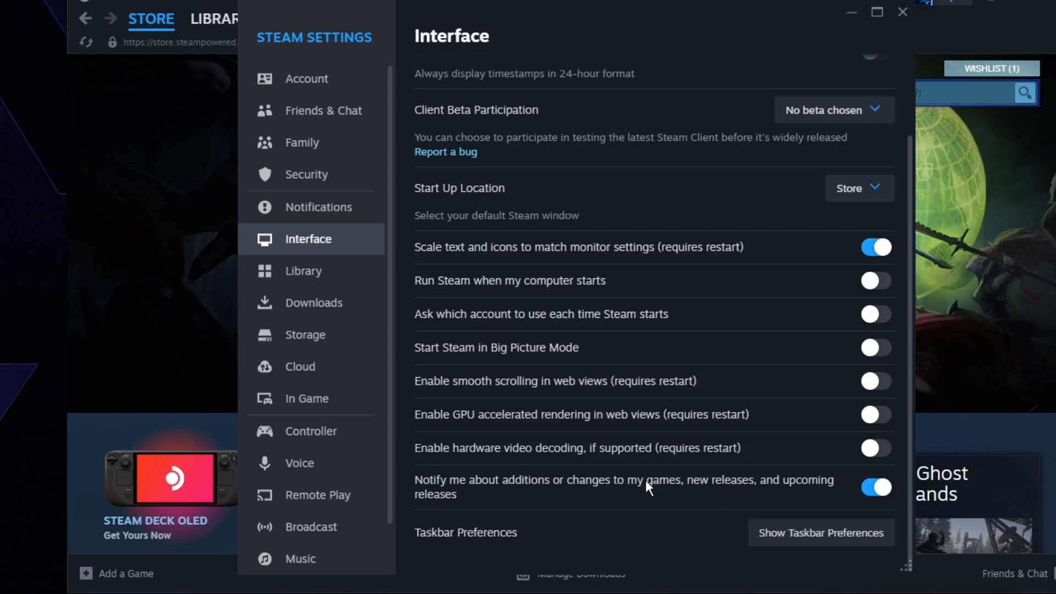
pyautogui.click(308, 272)
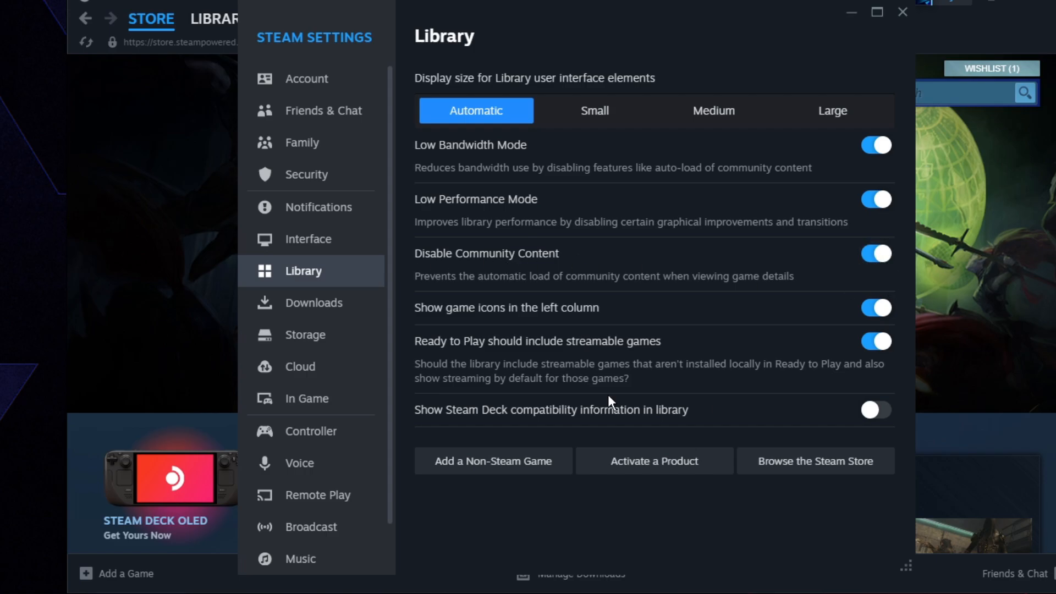
pyautogui.click(332, 303)
pyautogui.scroll(-5, 581, 398)
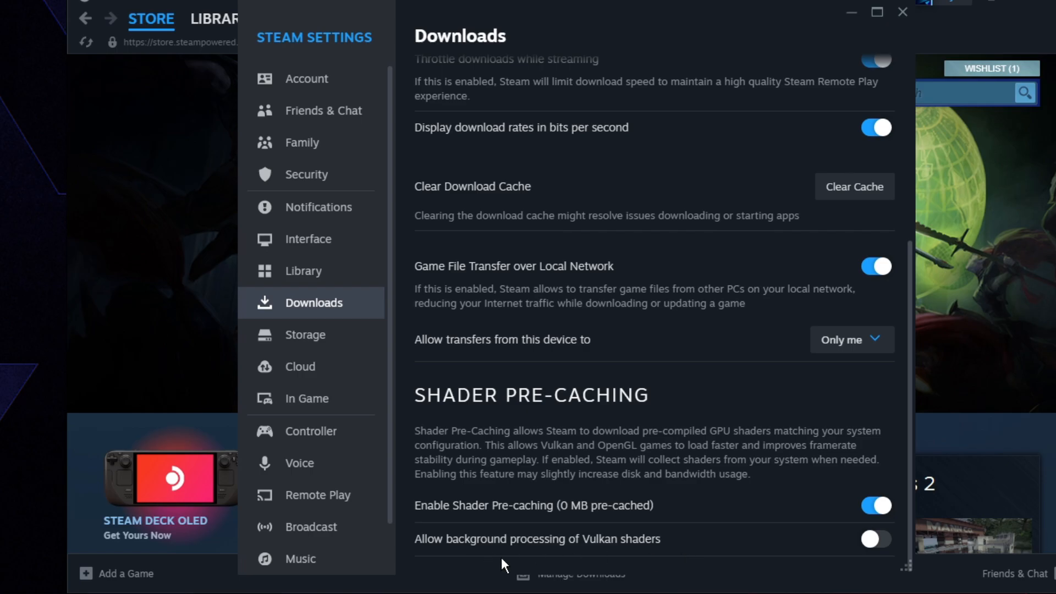
pyautogui.click(876, 539)
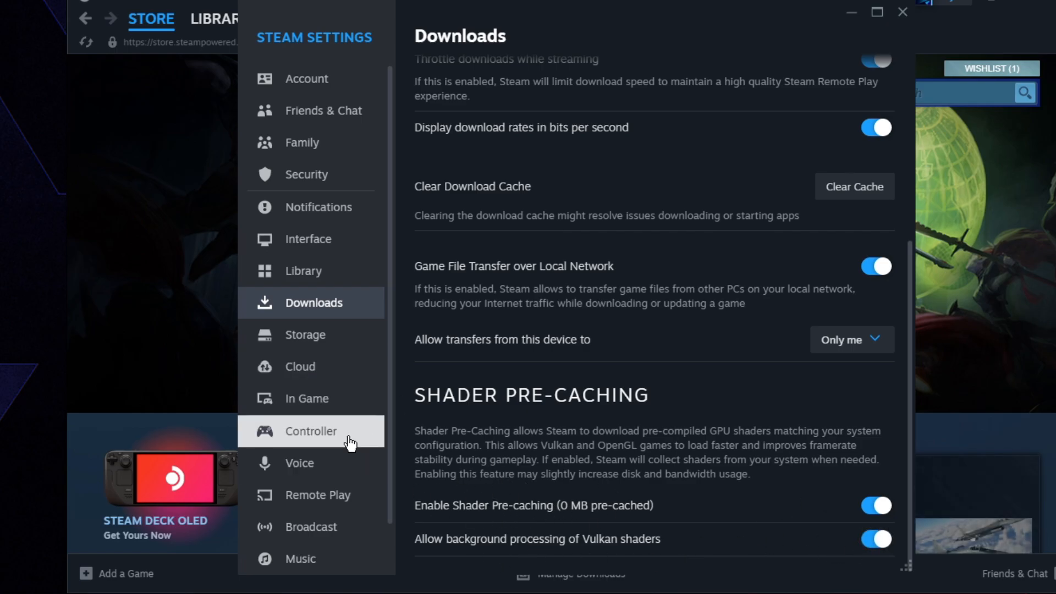
# Step: Set the in-game FPS counter position to Top-left in the In Game settings
pyautogui.click(325, 398)
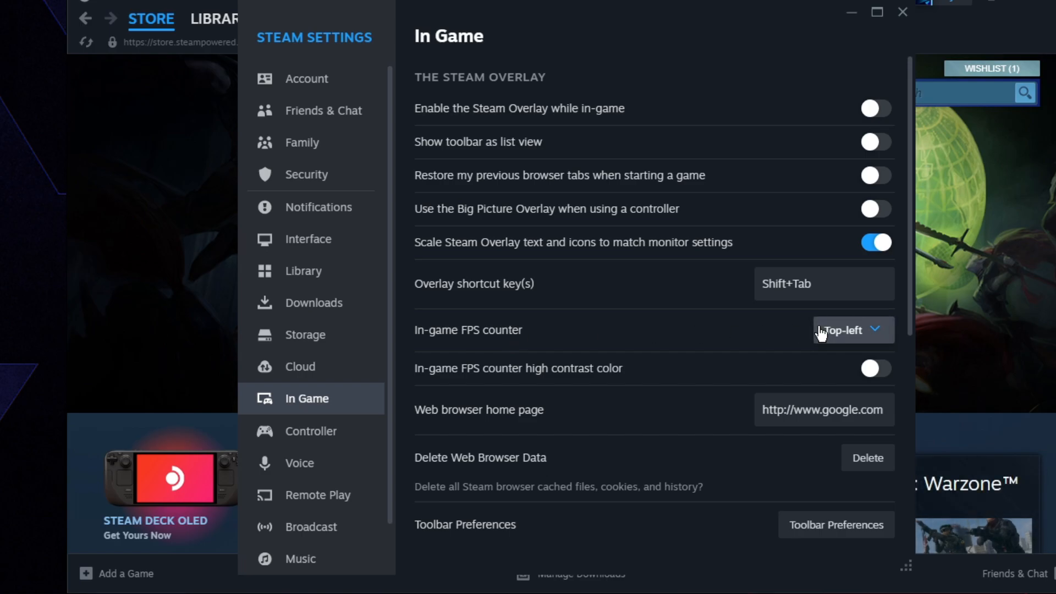
pyautogui.click(846, 331)
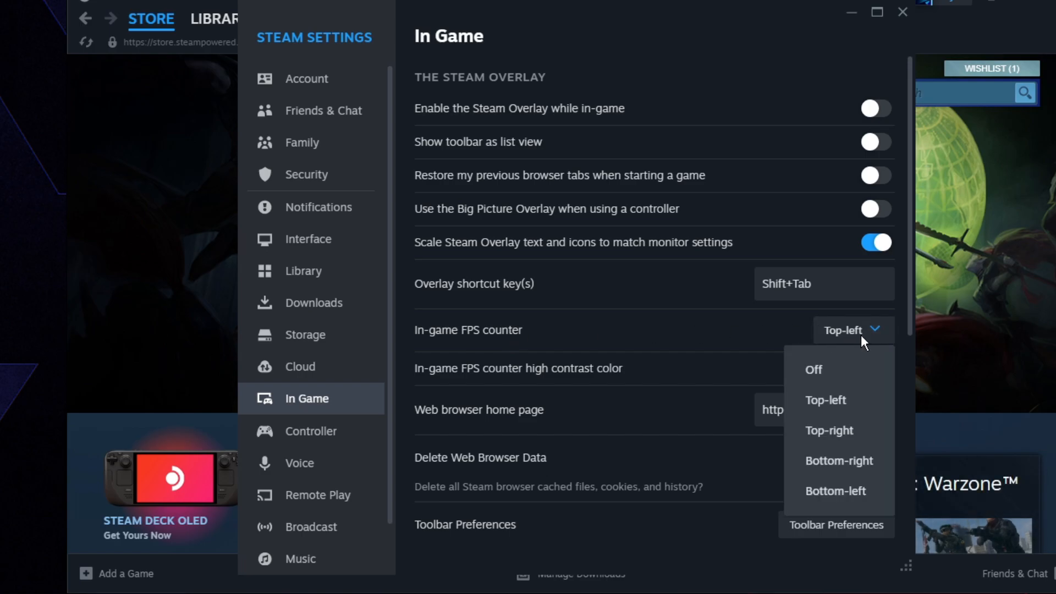
pyautogui.click(860, 334)
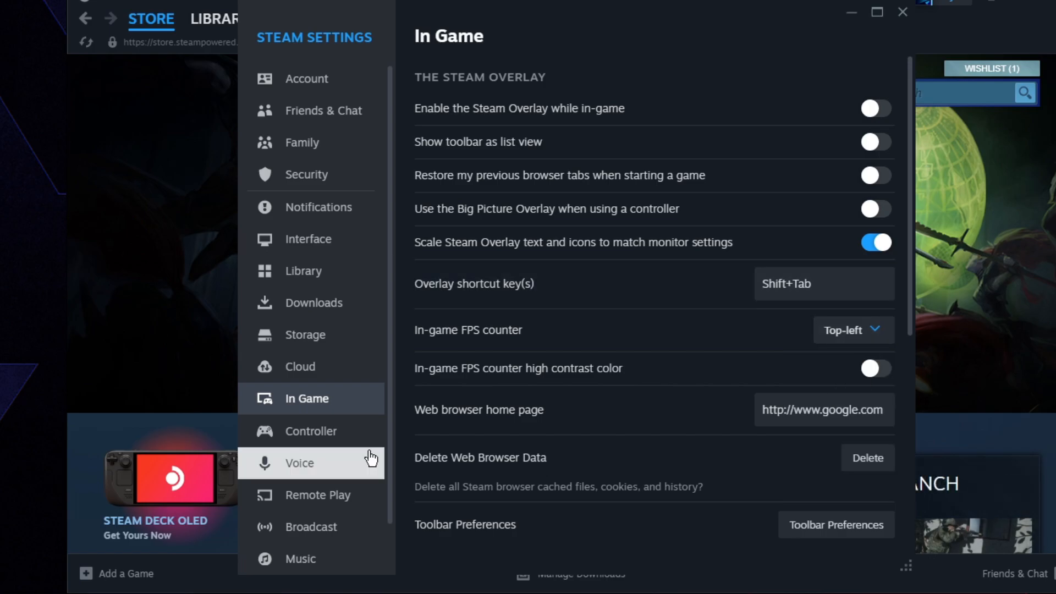
# Step: Set the Broadcast privacy setting to Broadcasting disabled and close Steam settings
pyautogui.click(369, 502)
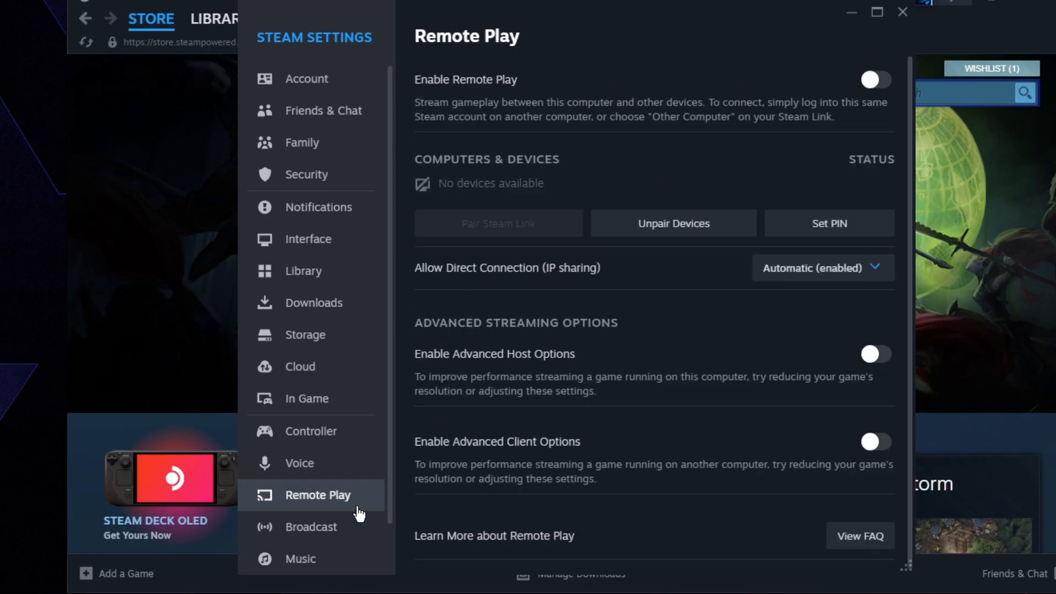
pyautogui.click(358, 526)
pyautogui.click(861, 109)
pyautogui.click(820, 113)
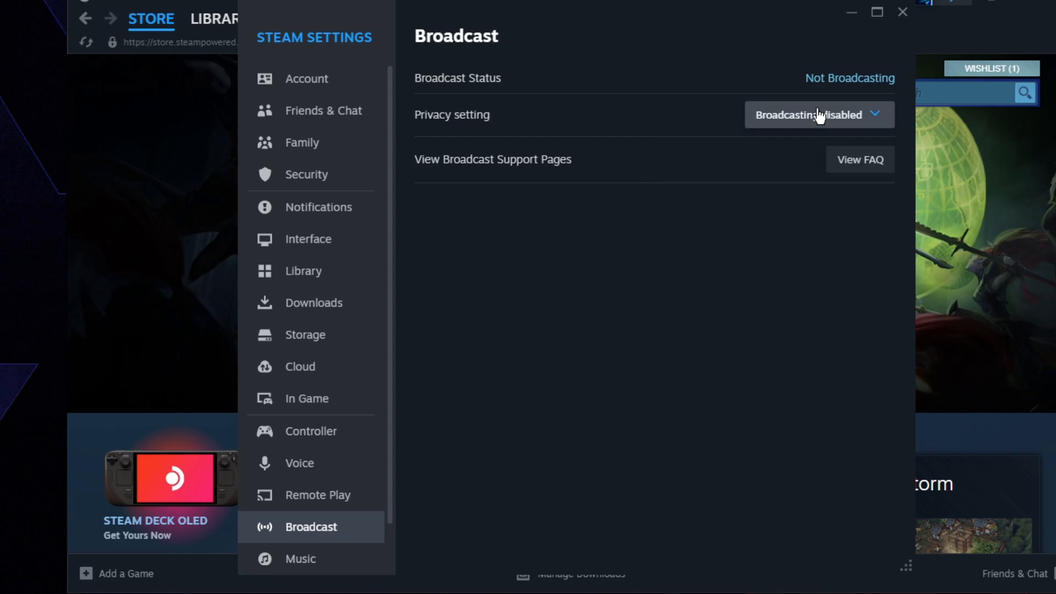
pyautogui.click(908, 12)
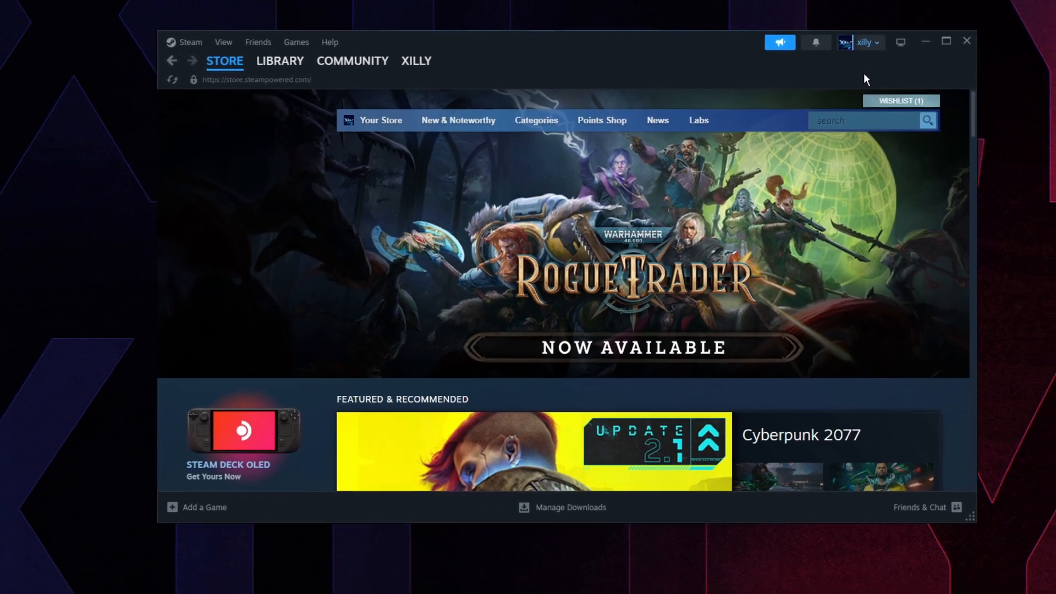
# Step: Open the game library and select THE FINALS
pyautogui.click(258, 43)
pyautogui.click(258, 44)
pyautogui.moveTo(264, 64)
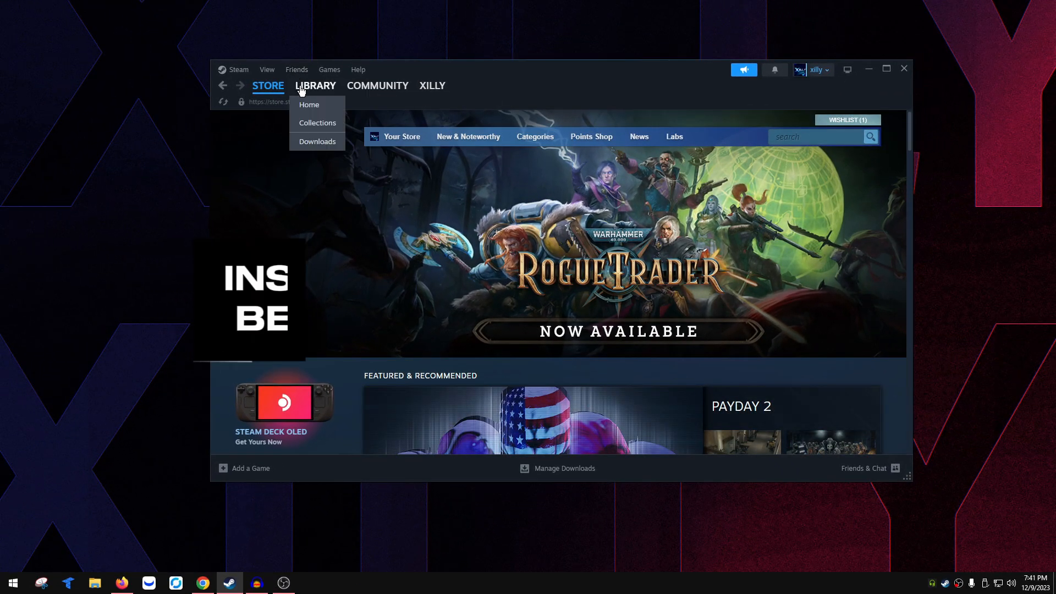
pyautogui.click(301, 87)
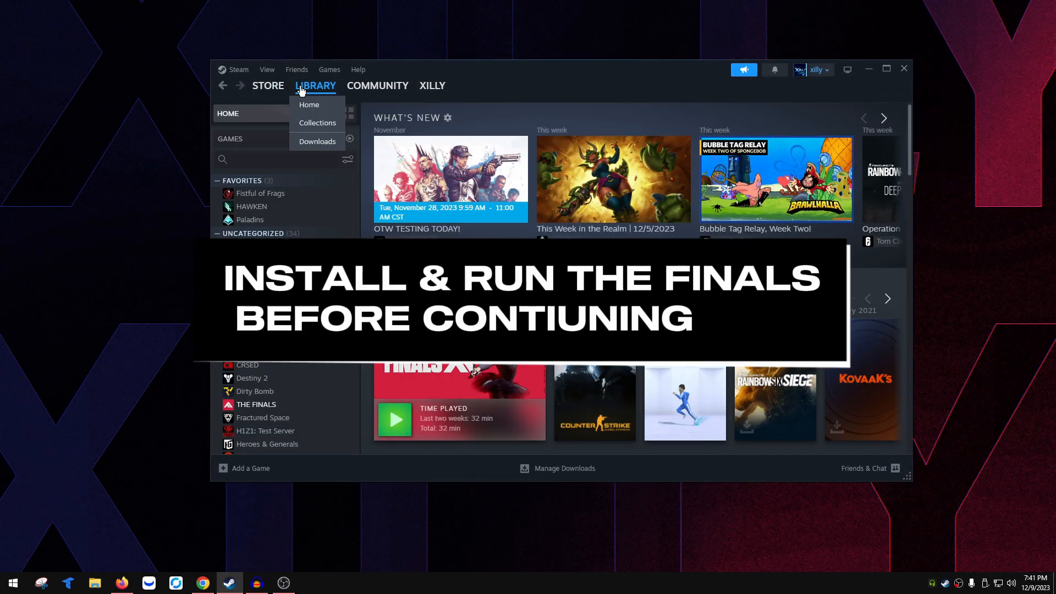
pyautogui.click(256, 405)
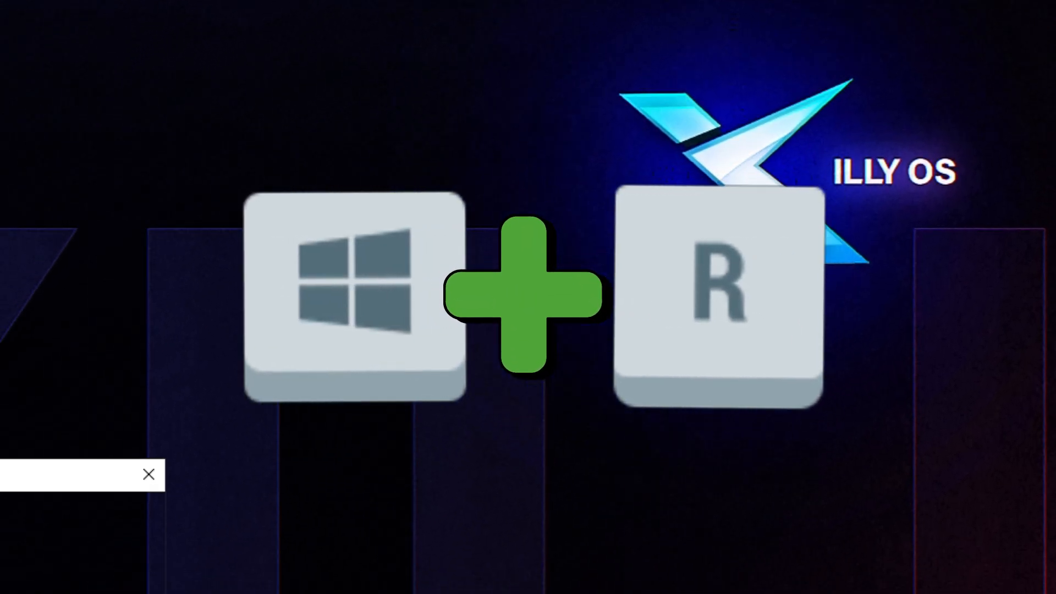
# Step: Open the %localappdata% folder from the Run dialog
pyautogui.write('%lo')
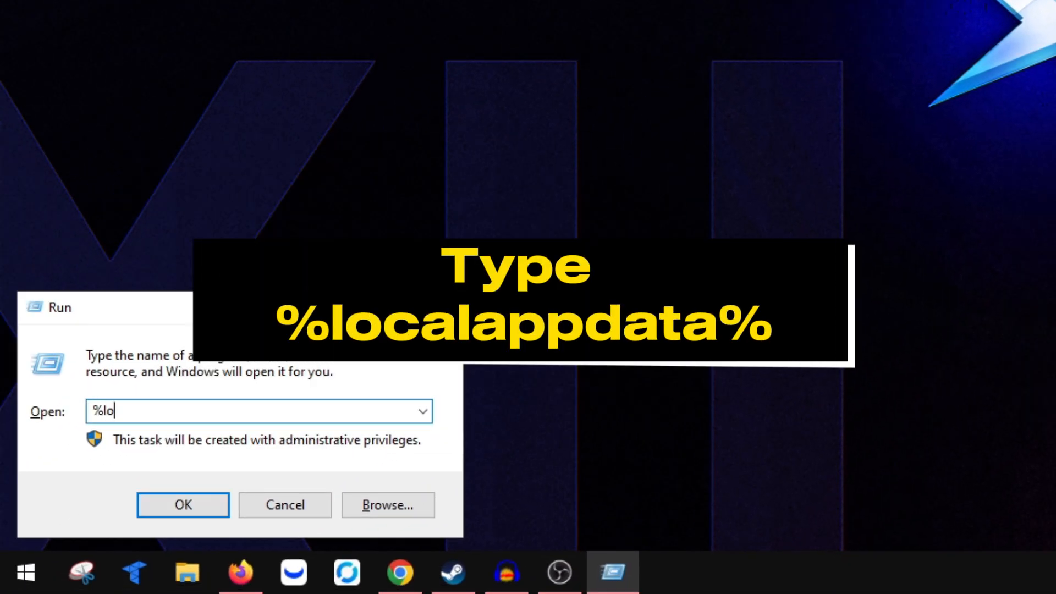
pyautogui.write('calappdata%')
pyautogui.press('Return')
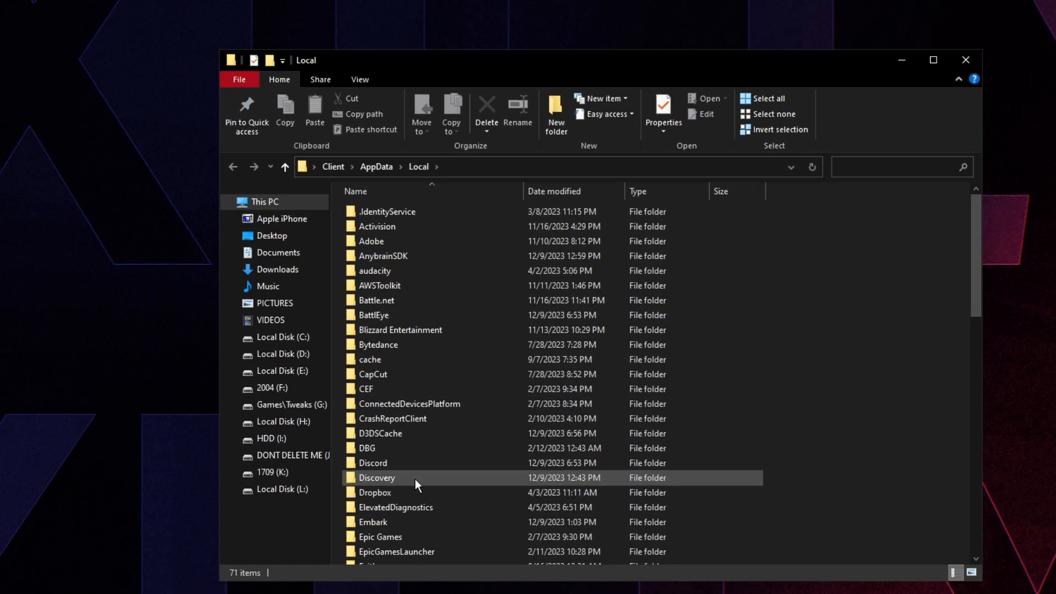
# Step: Navigate into Discovery, Saved, Config, WindowsClient and open GameUserSettings.ini
pyautogui.doubleClick(415, 478)
pyautogui.doubleClick(384, 211)
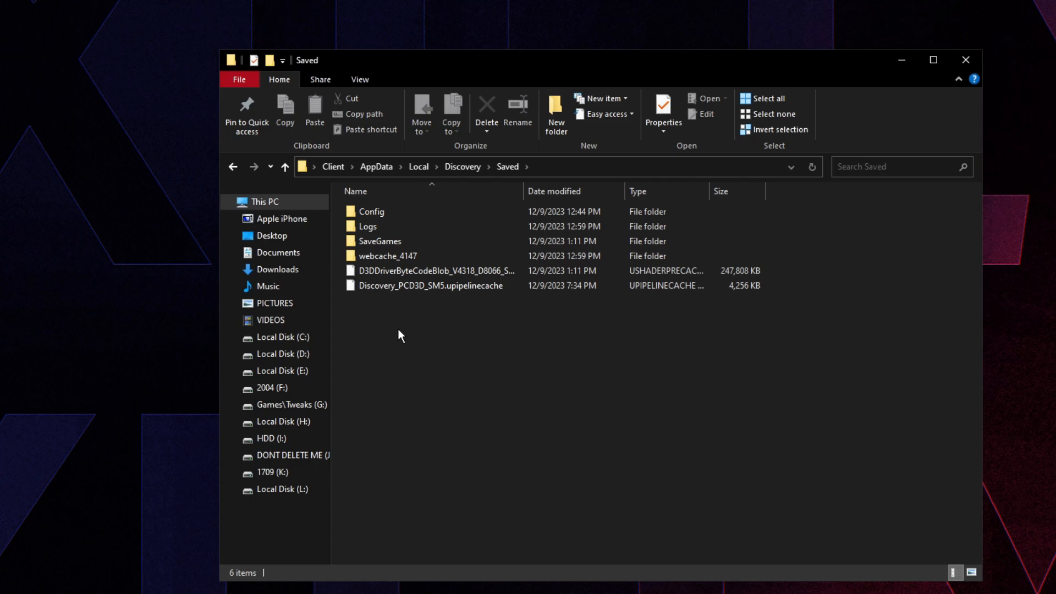
pyautogui.doubleClick(394, 214)
pyautogui.doubleClick(374, 226)
pyautogui.click(388, 215)
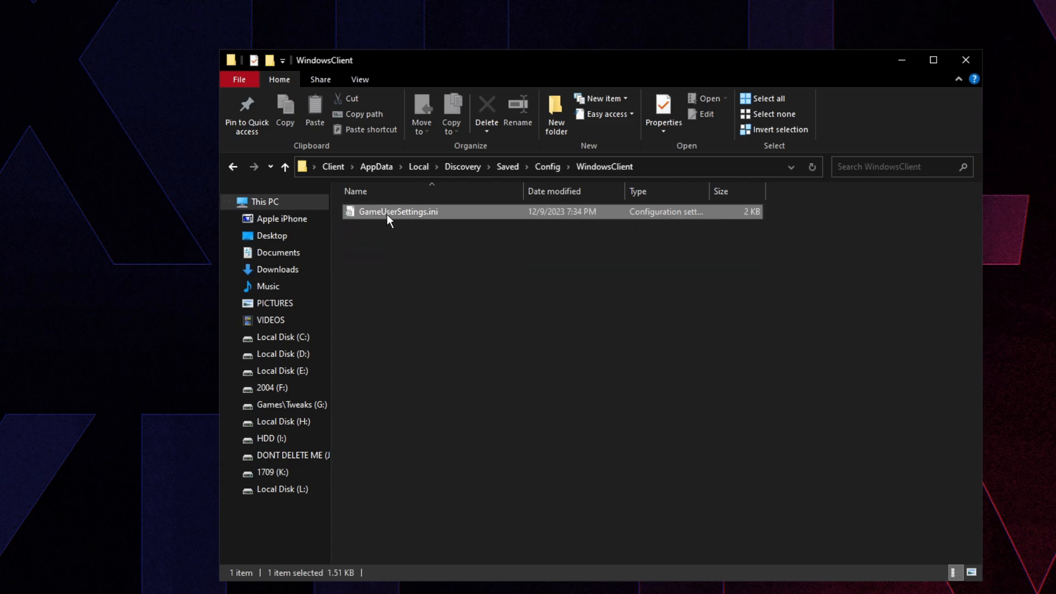
pyautogui.doubleClick(387, 214)
# Step: Select the FrameRateLimit line in GameUserSettings.ini
pyautogui.scroll(-8, 293, 297)
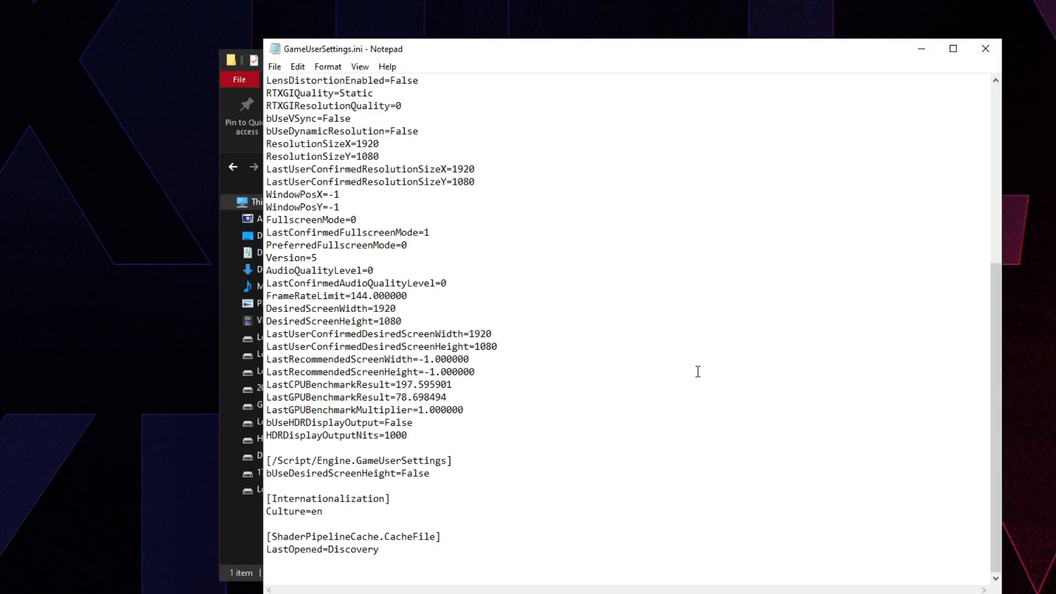
pyautogui.moveTo(351, 295); pyautogui.dragTo(368, 296)
pyautogui.moveTo(268, 296); pyautogui.dragTo(477, 290)
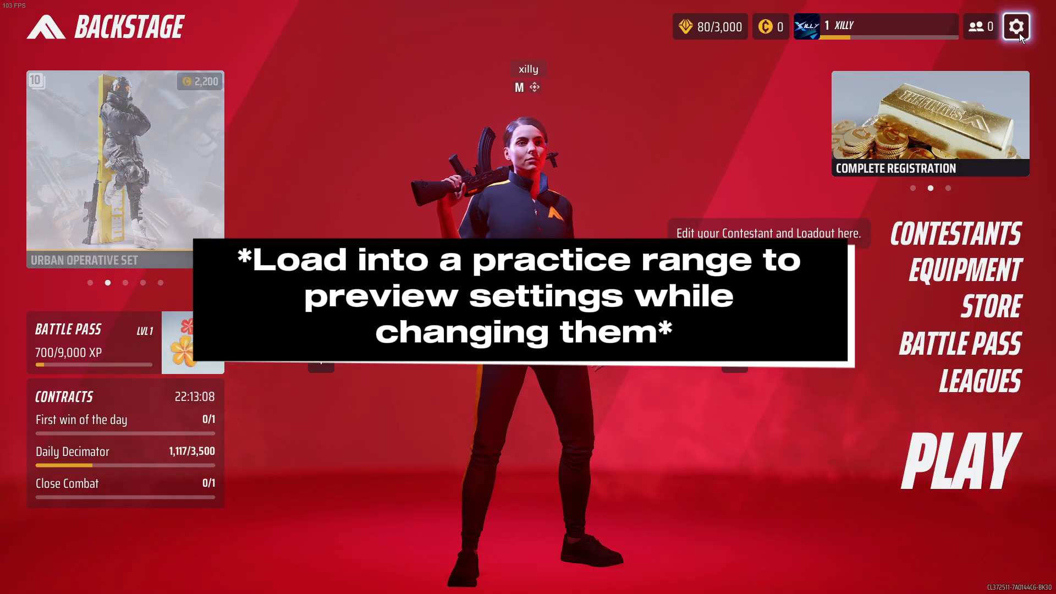
# Step: Open the game's video settings and set Resolution Scaling Method to AMD FSR2
pyautogui.click(1018, 33)
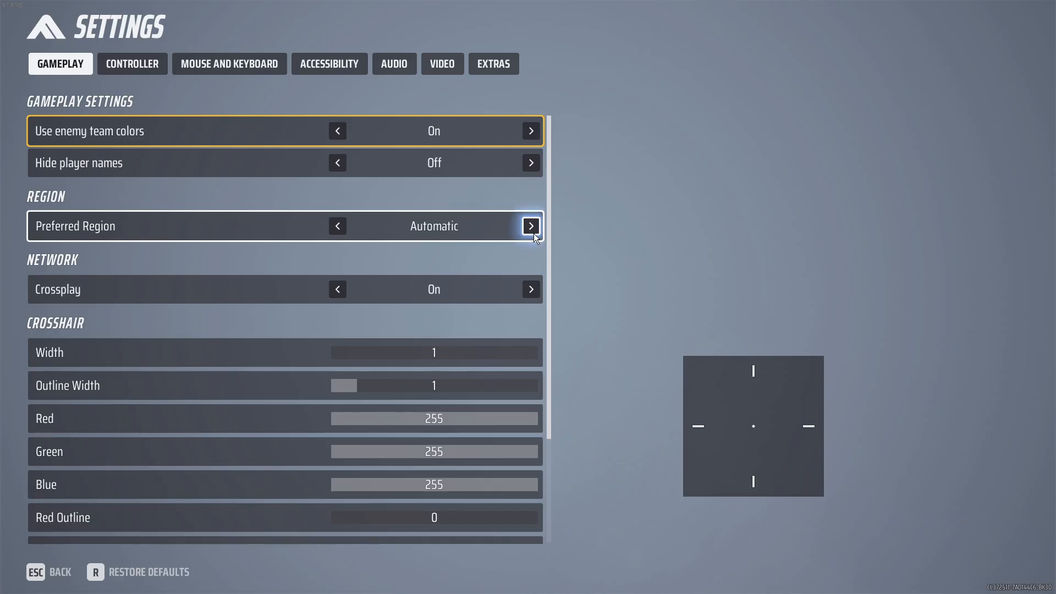
pyautogui.click(430, 68)
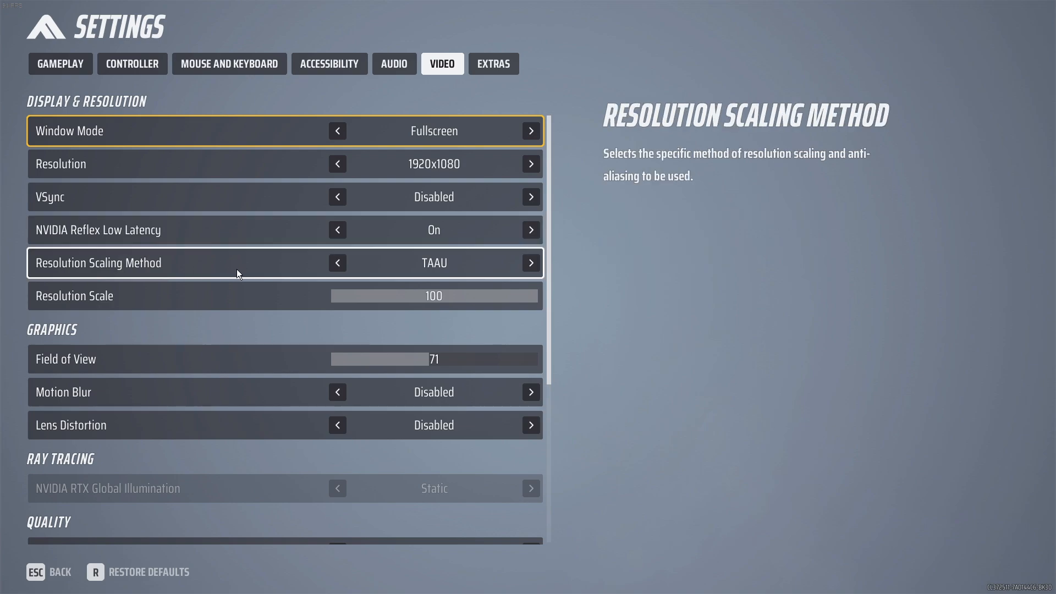
pyautogui.click(338, 263)
pyautogui.click(338, 263)
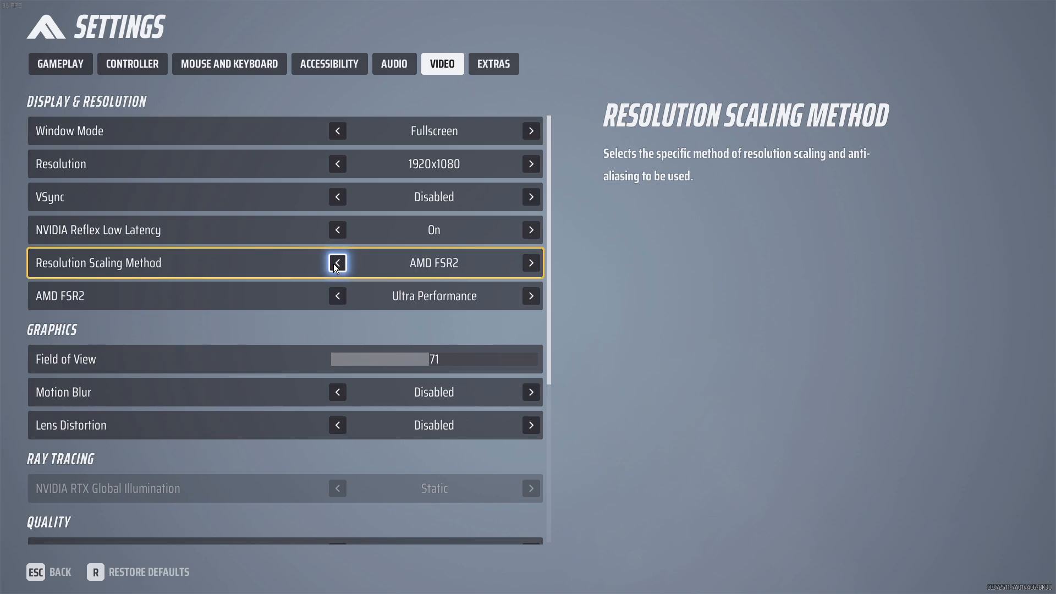
# Step: Set the AMD FSR2 mode to Performance
pyautogui.click(338, 296)
pyautogui.click(338, 296)
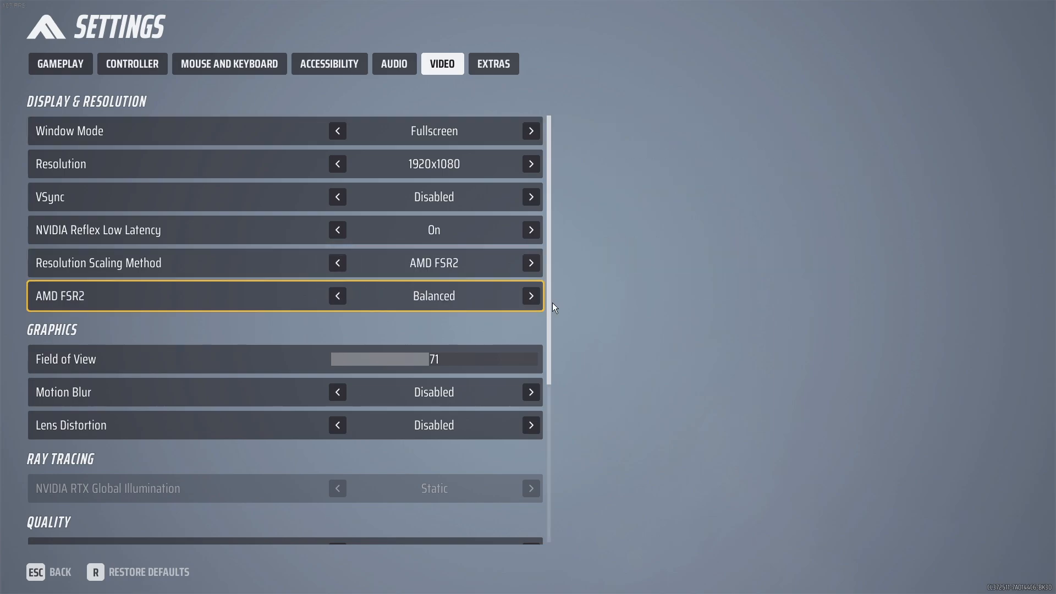
pyautogui.click(536, 298)
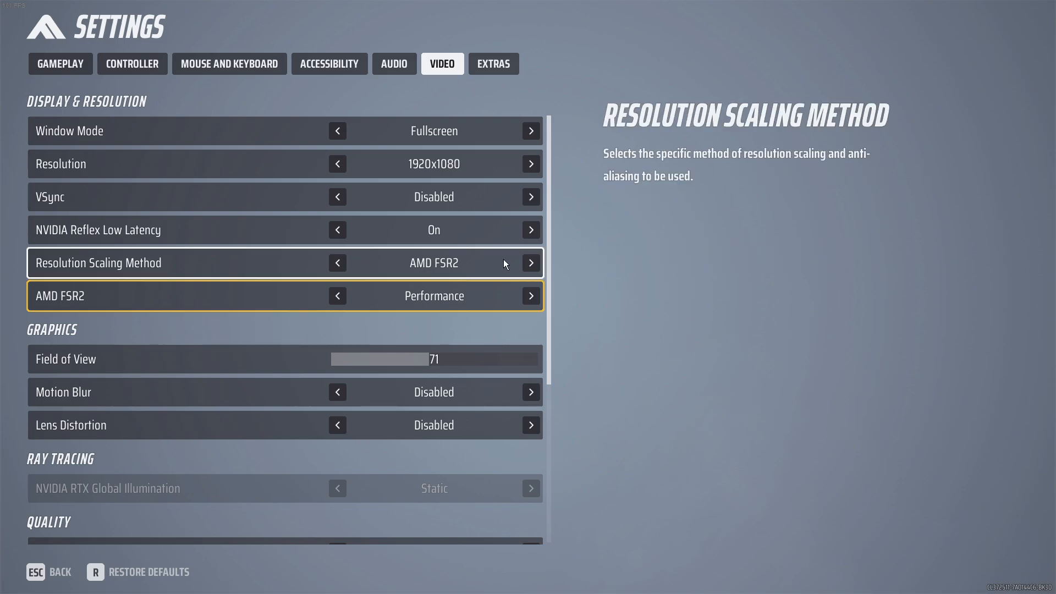
pyautogui.click(531, 263)
pyautogui.click(337, 265)
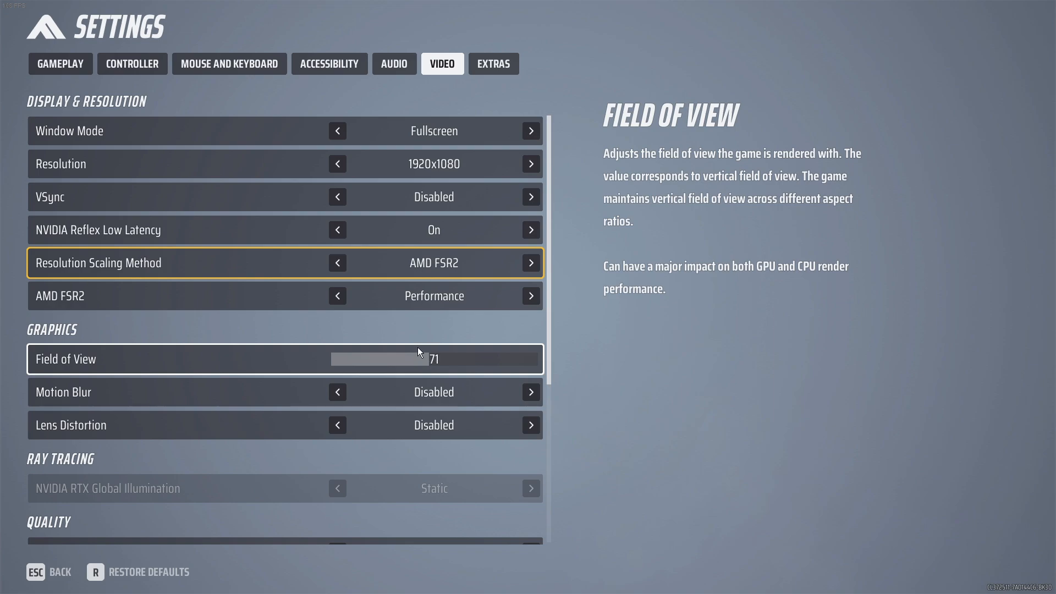
# Step: Set Field of View to 100 and raise Texture quality to Medium
pyautogui.moveTo(433, 358); pyautogui.dragTo(888, 370)
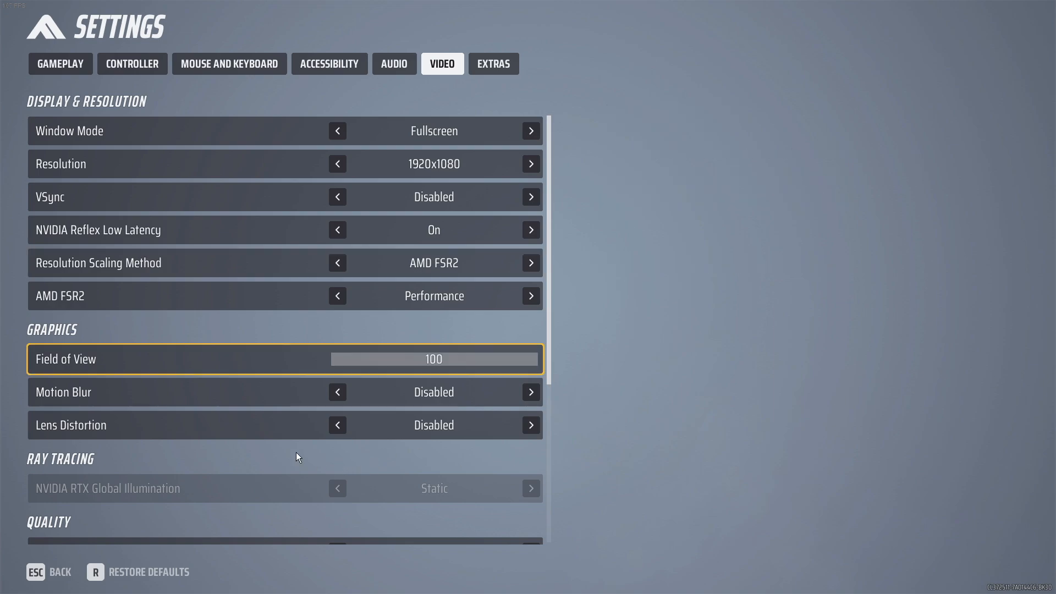
pyautogui.scroll(-2, 229, 360)
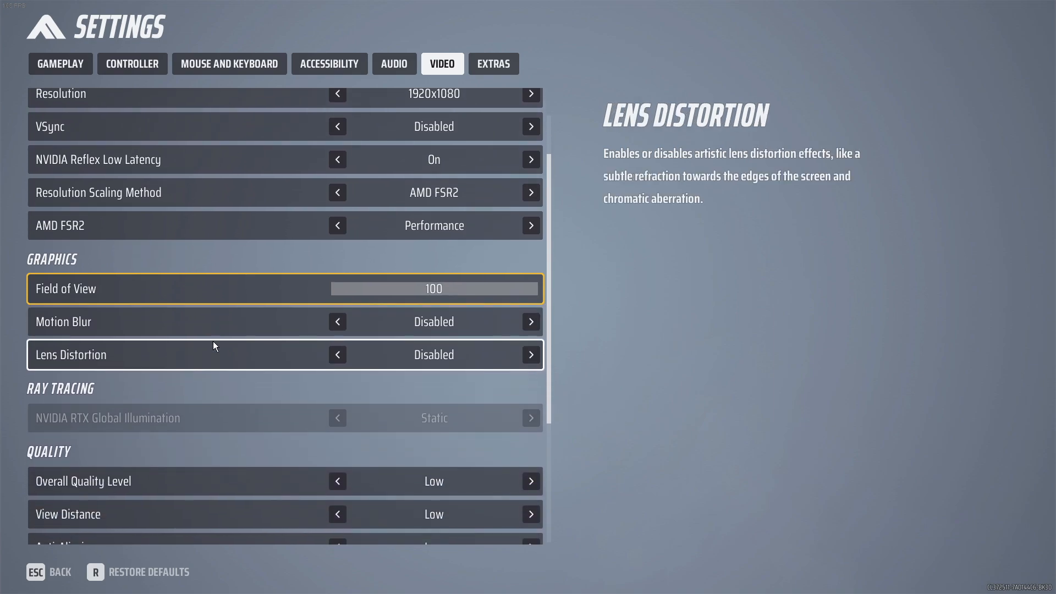
pyautogui.scroll(-2, 214, 346)
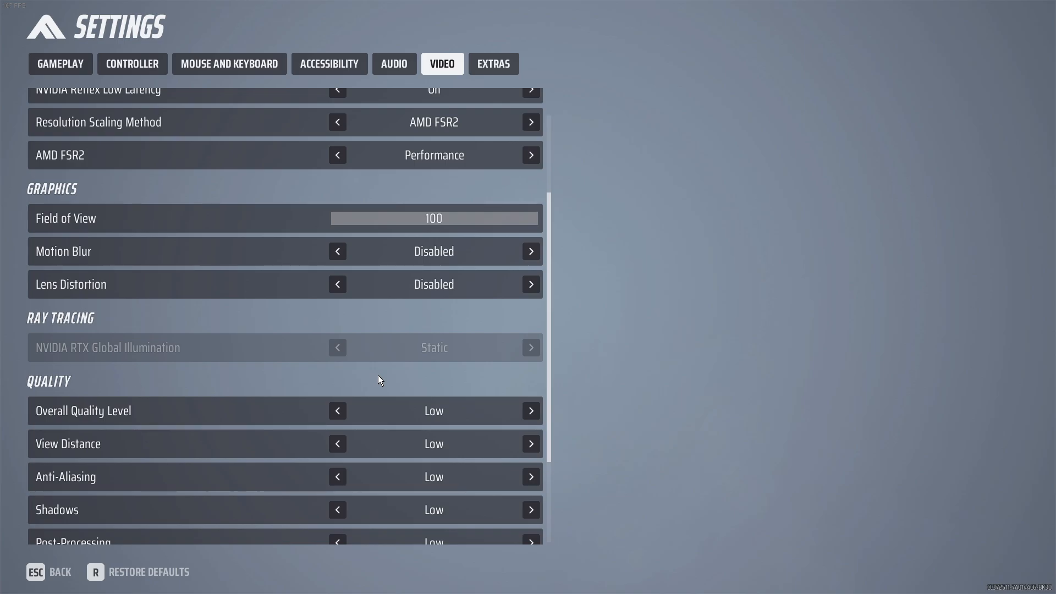
pyautogui.scroll(-4, 176, 357)
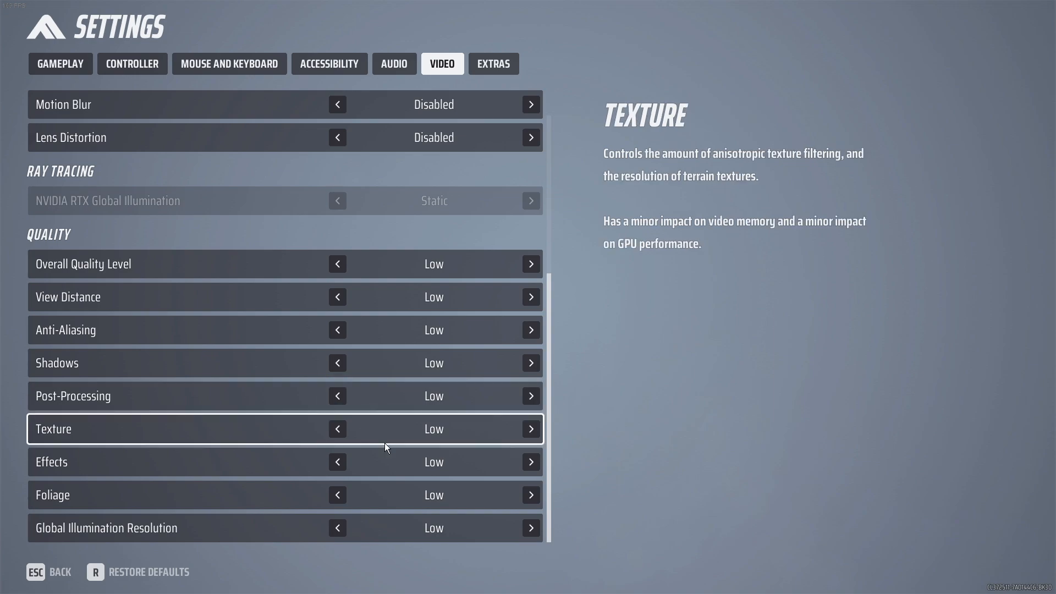
pyautogui.click(531, 429)
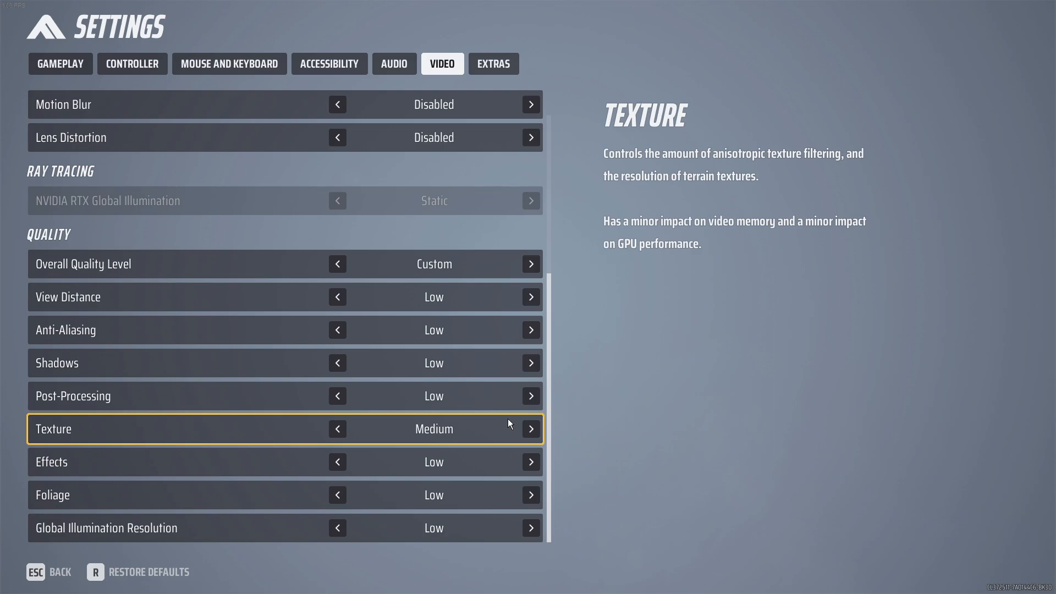
pyautogui.scroll(5, 432, 452)
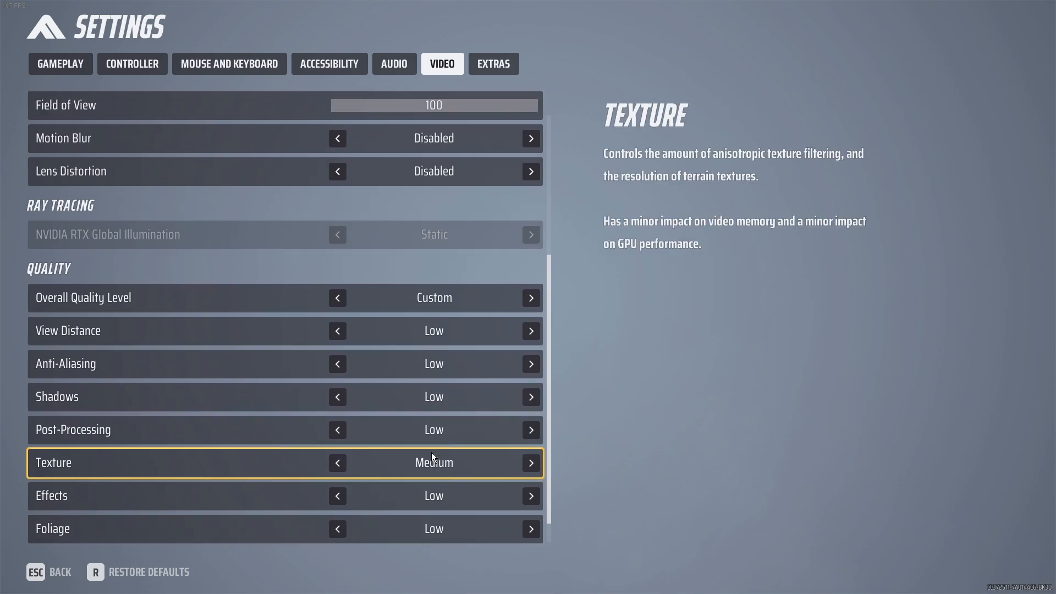
pyautogui.scroll(3, 521, 423)
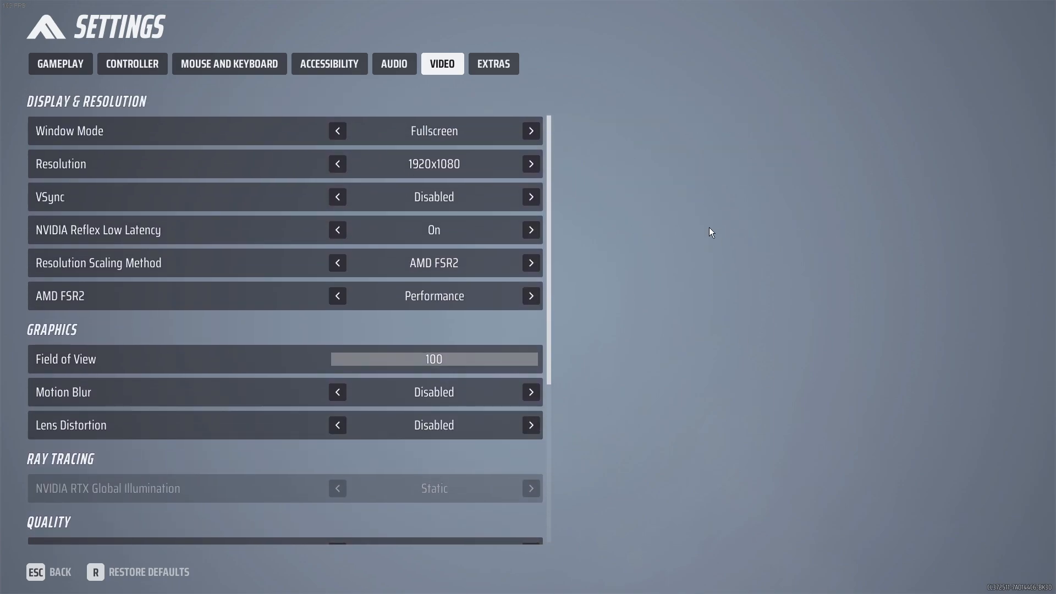
# Step: Review the game's Gameplay settings, including the Crossplay option
pyautogui.click(57, 65)
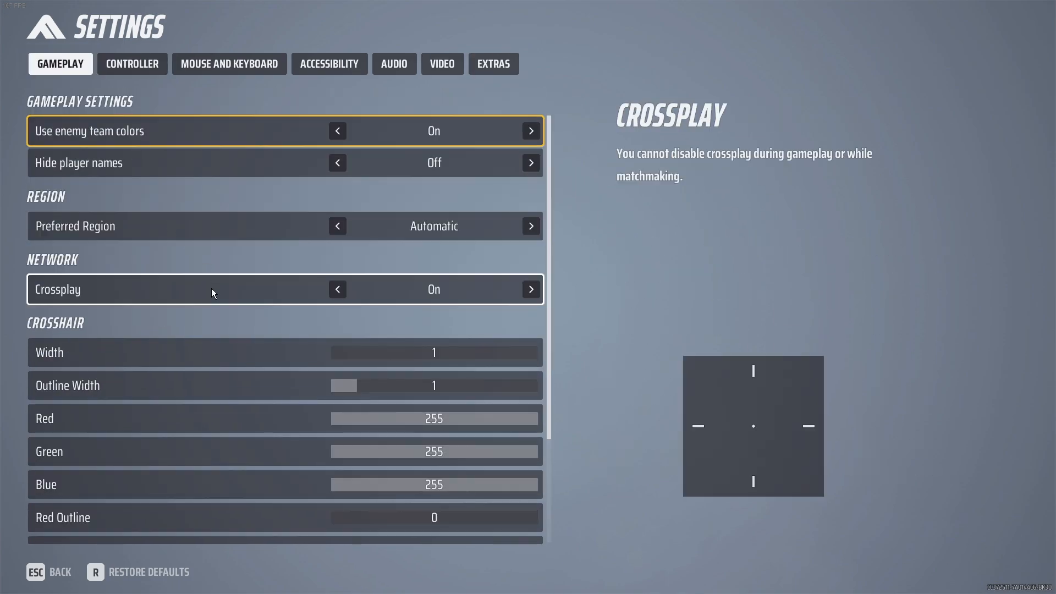
pyautogui.click(222, 298)
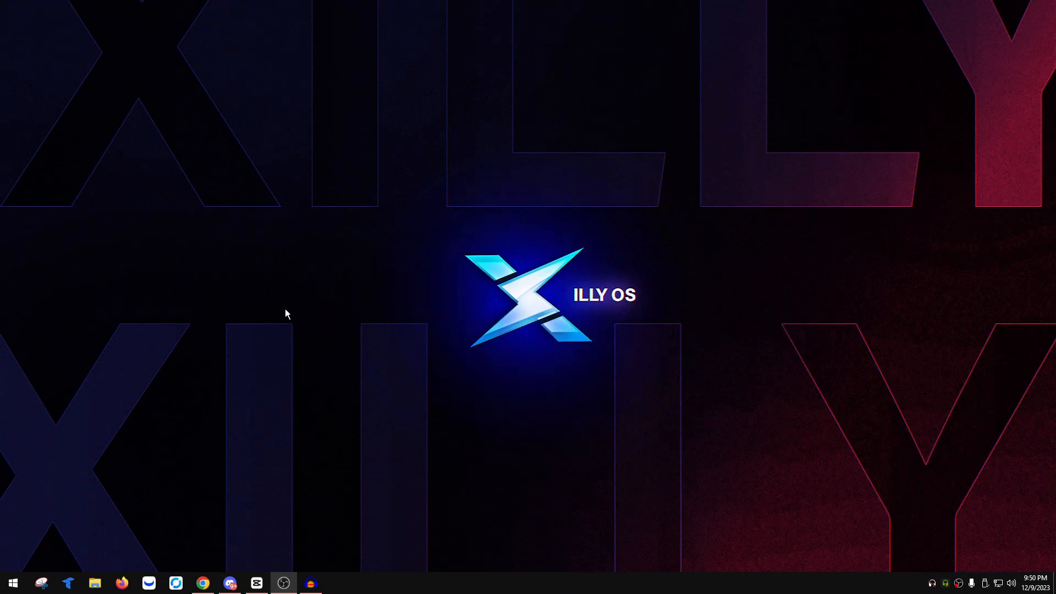
# Step: Open Windows display settings and check the monitor's refresh rate under Advanced display settings
pyautogui.press('super+i')
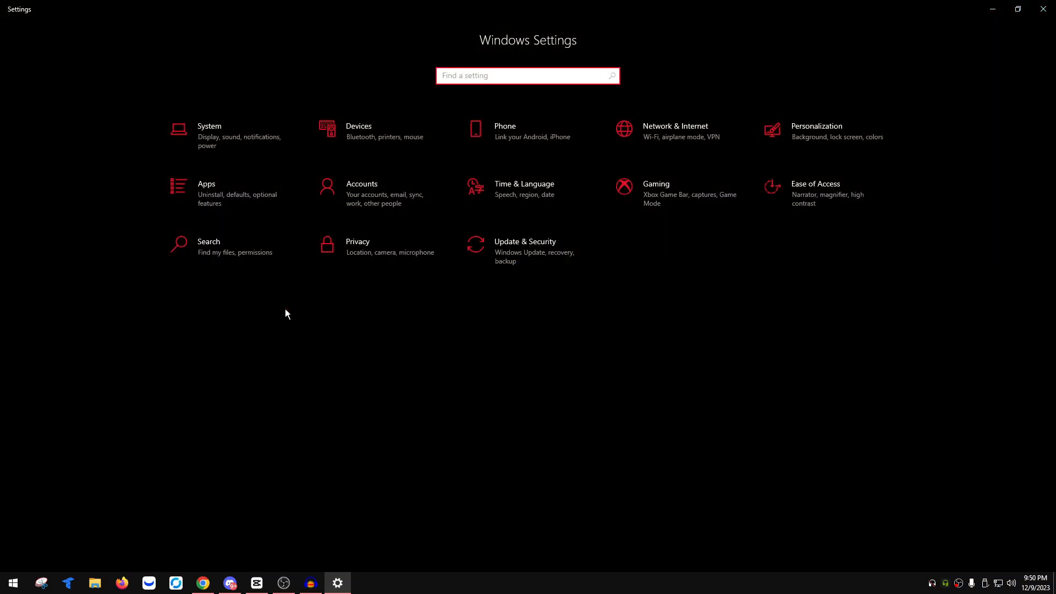
pyautogui.click(276, 135)
pyautogui.scroll(-4, 430, 468)
pyautogui.scroll(-1, 430, 468)
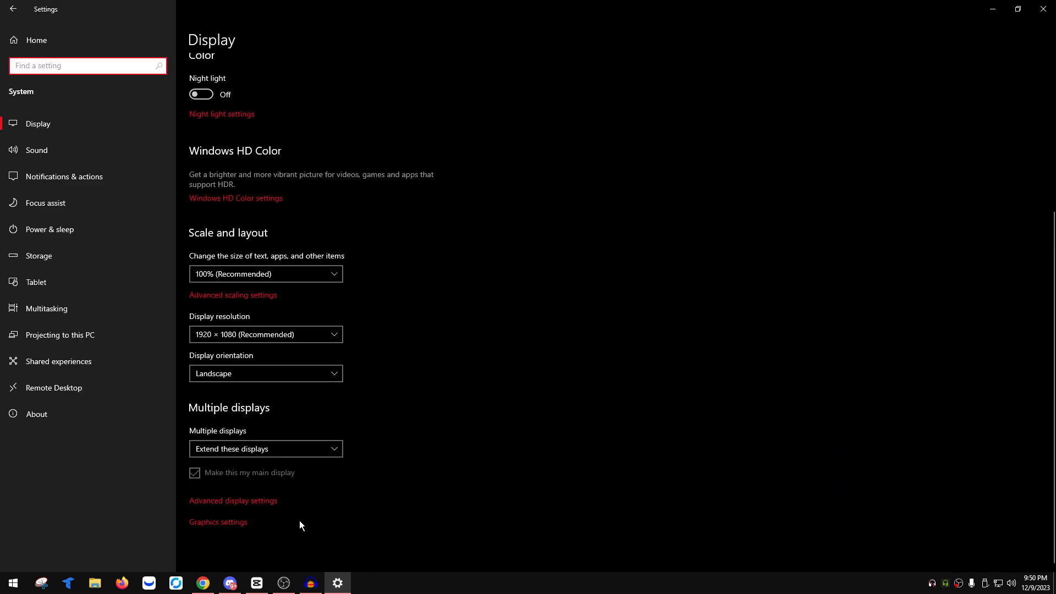
pyautogui.click(250, 501)
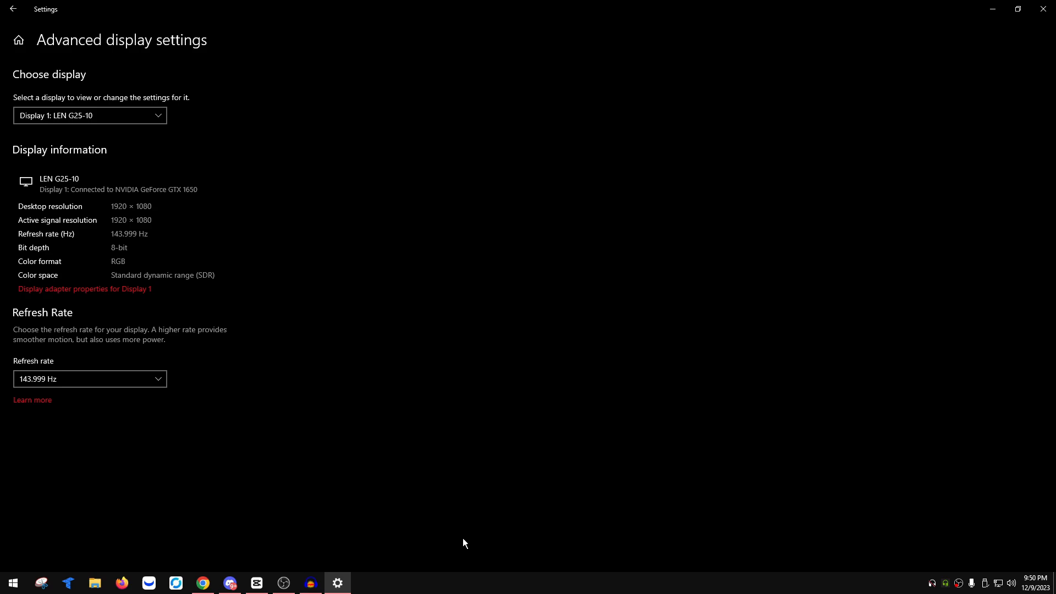
pyautogui.click(76, 380)
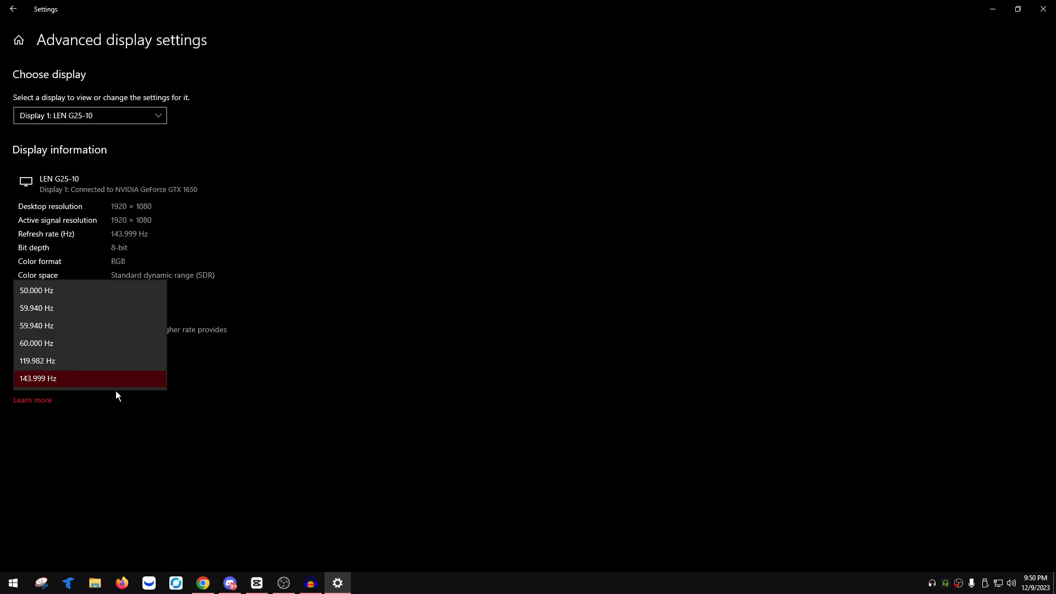
pyautogui.click(279, 372)
# Step: Open Graphics settings and review the hardware-accelerated GPU scheduling option
pyautogui.click(14, 8)
pyautogui.scroll(-4, 246, 372)
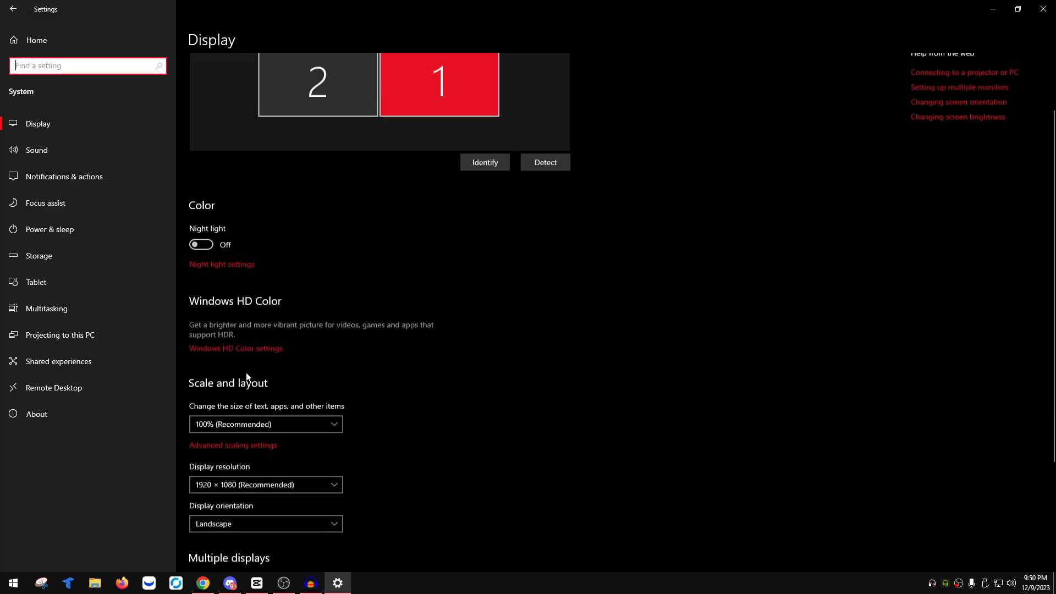
pyautogui.click(220, 523)
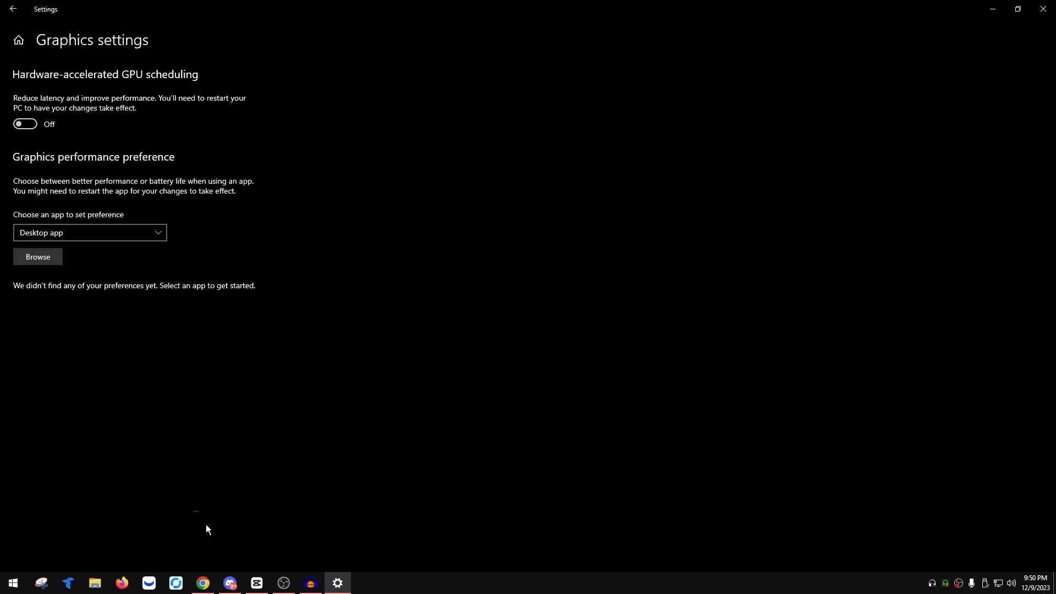
pyautogui.hotkey('alt', 'Tab')
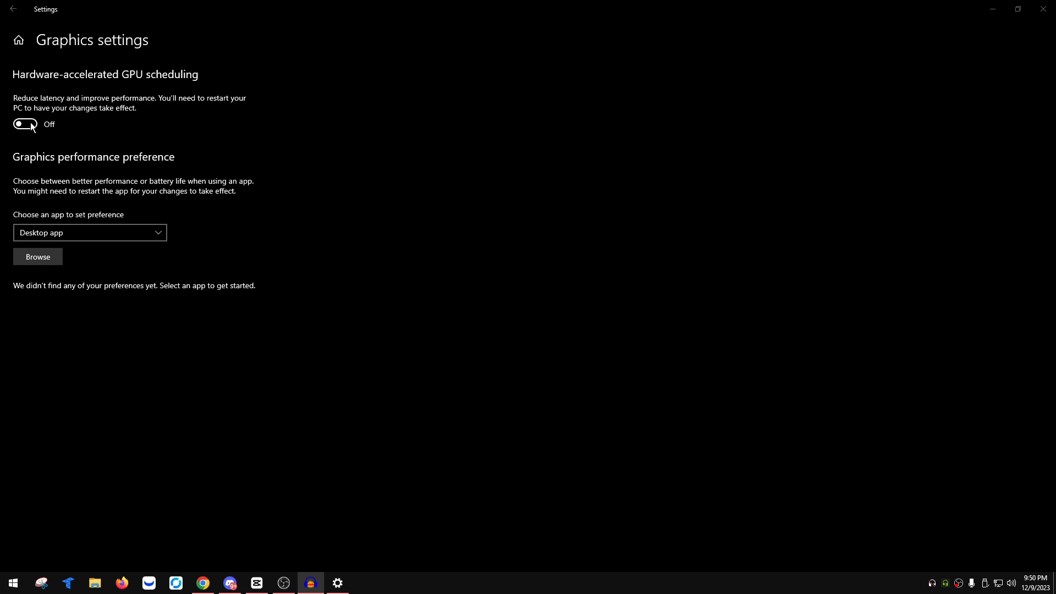
# Step: Review the Notifications & actions settings
pyautogui.click(13, 9)
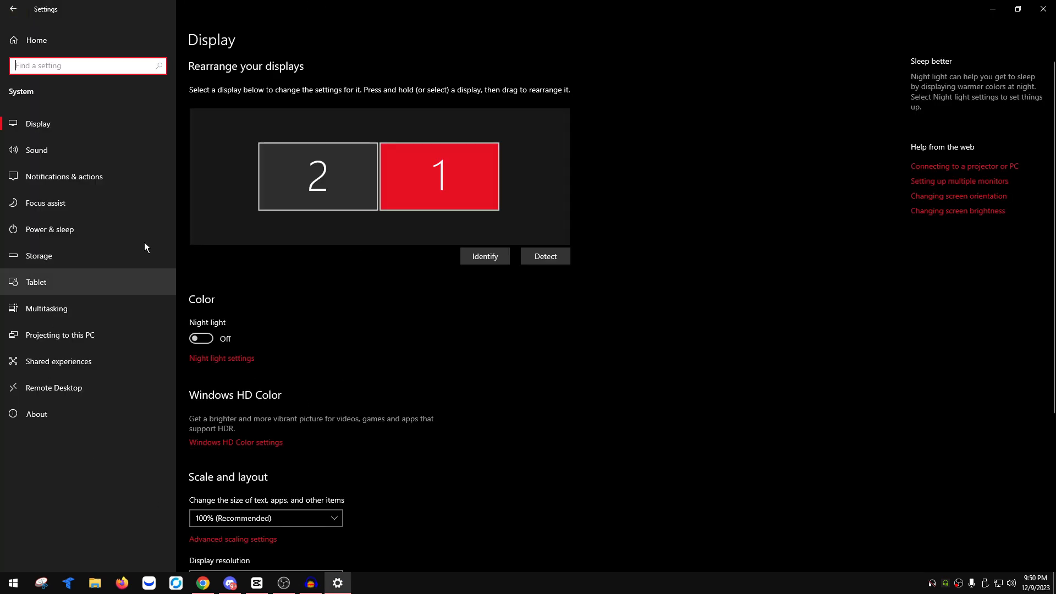
pyautogui.click(118, 181)
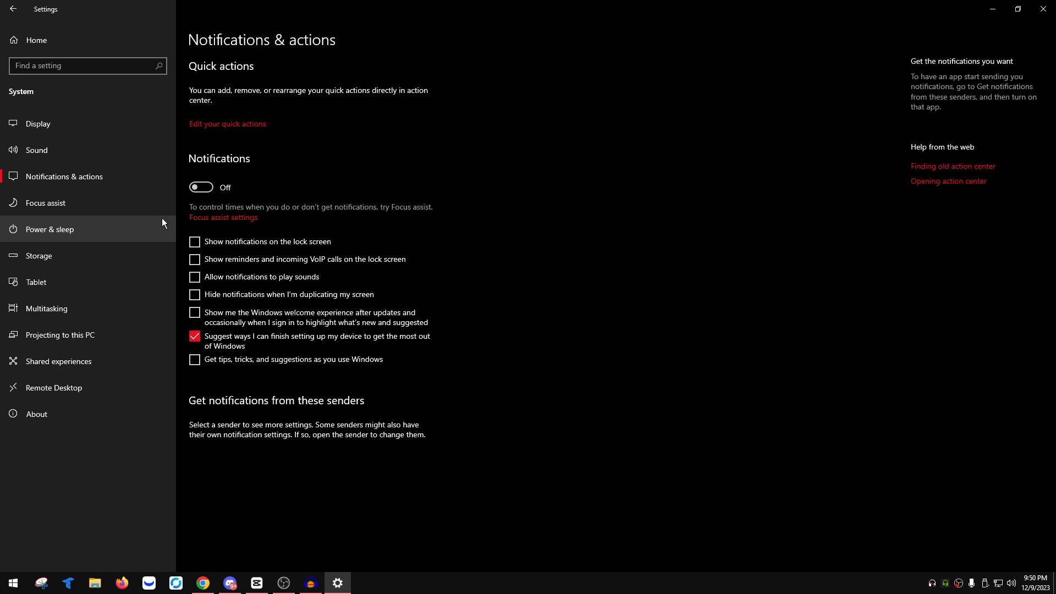
# Step: Open the Sound Control Panel and disable the Headphones playback device
pyautogui.click(71, 145)
pyautogui.click(936, 99)
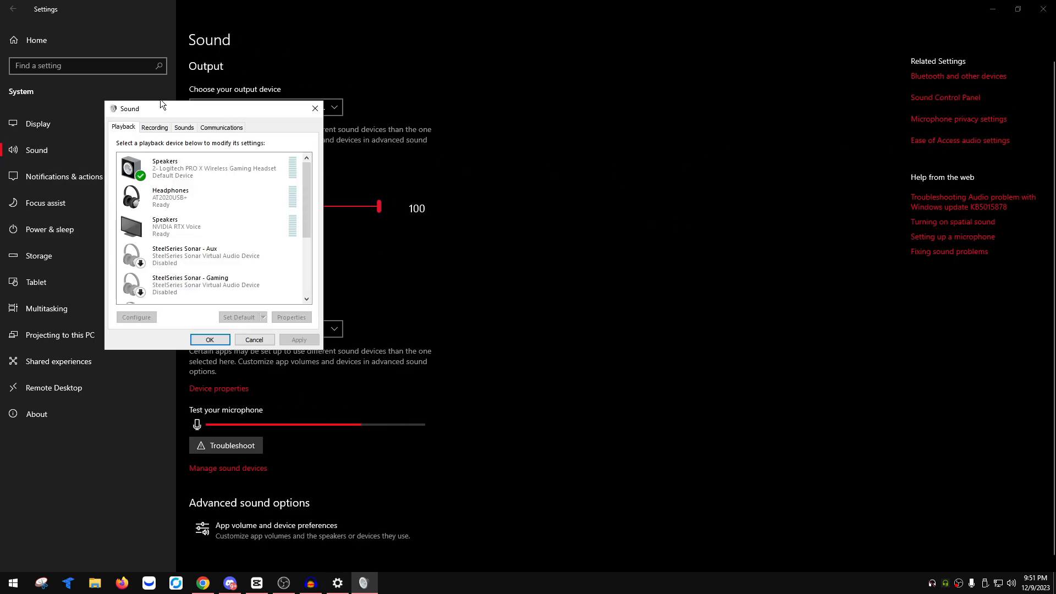
pyautogui.moveTo(160, 99); pyautogui.dragTo(370, 58)
pyautogui.click(387, 123)
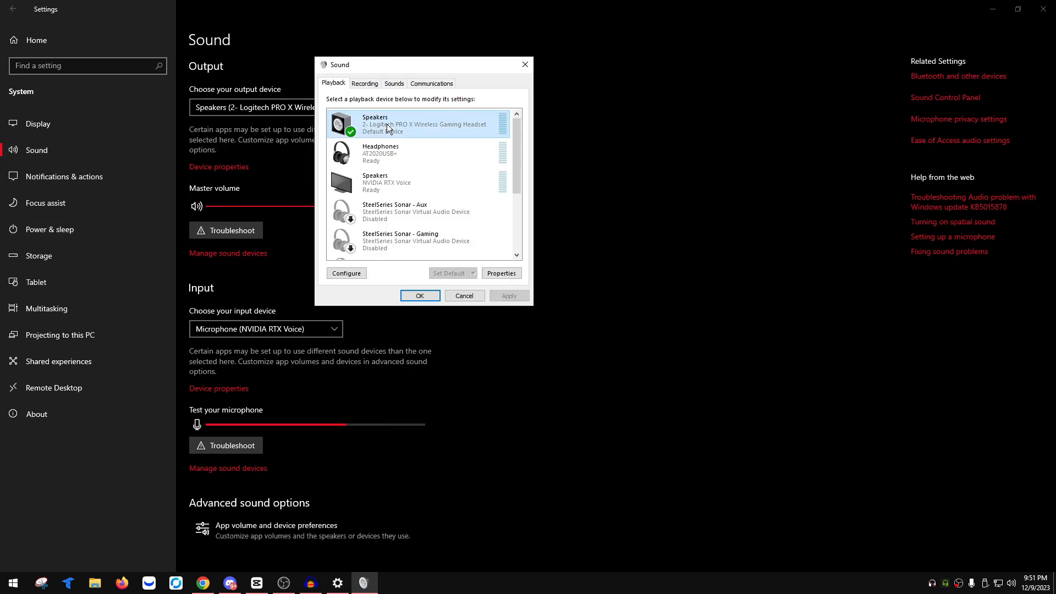
pyautogui.rightClick(438, 154)
pyautogui.click(457, 173)
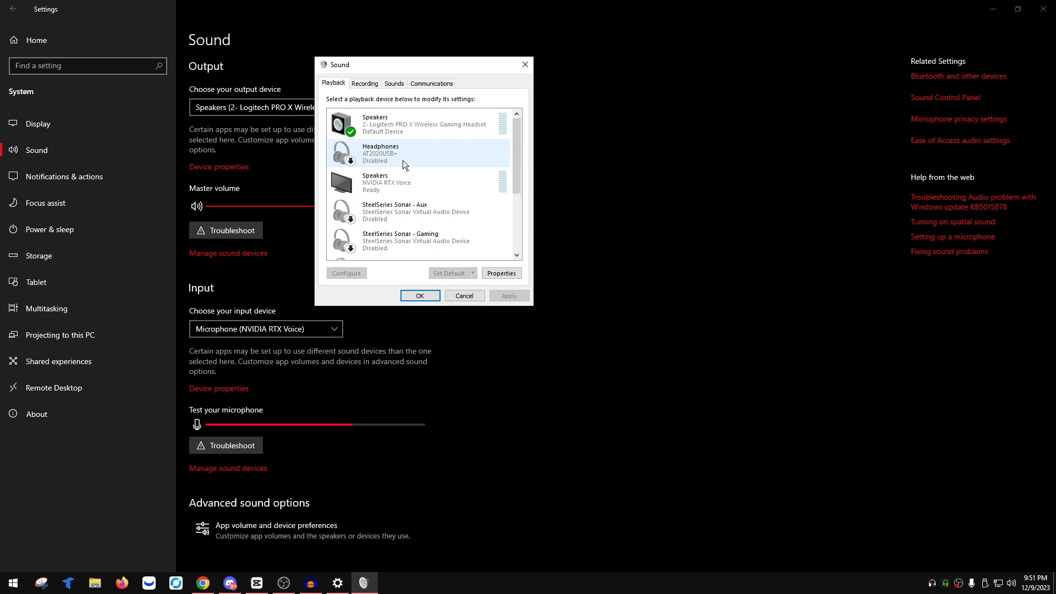
# Step: Open the default Speakers' properties and review the Advanced default format settings
pyautogui.click(394, 125)
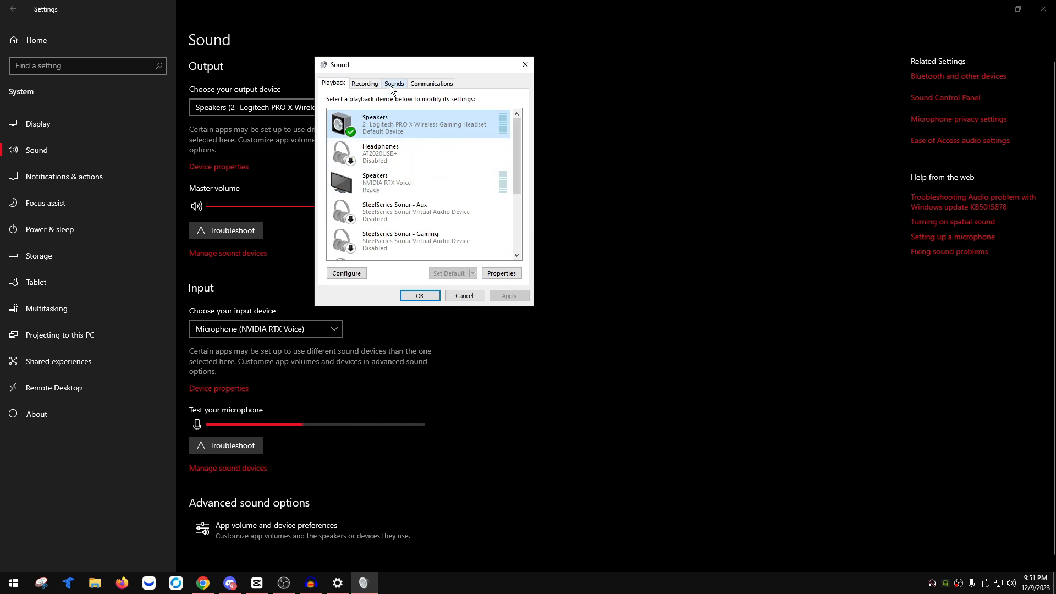
pyautogui.doubleClick(415, 126)
pyautogui.click(407, 125)
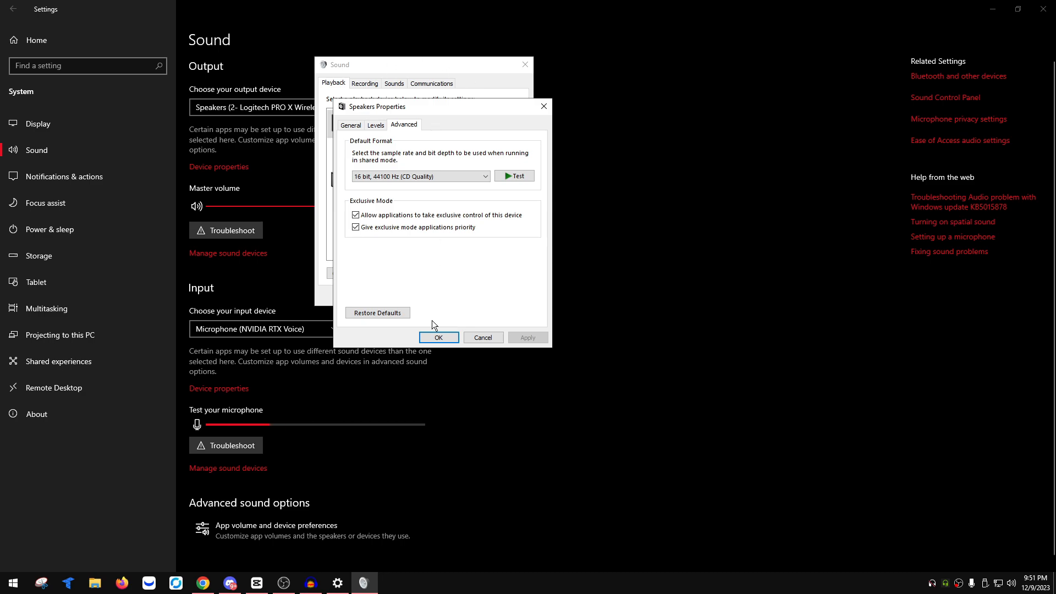
pyautogui.click(438, 338)
# Step: Review the recording devices and close the Sound dialog
pyautogui.click(365, 83)
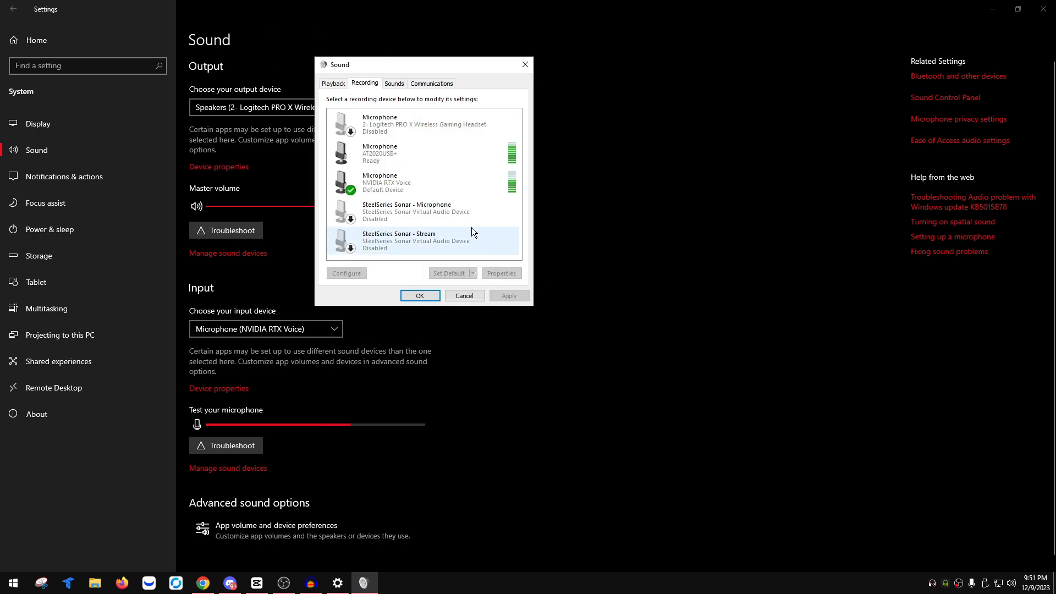
pyautogui.click(405, 300)
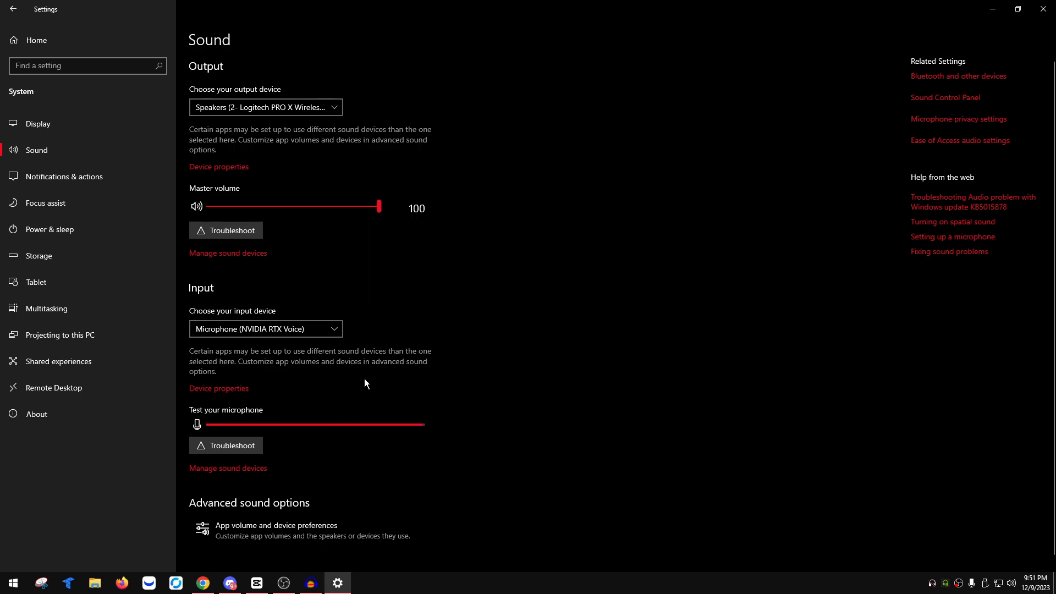
# Step: Open the additional power settings from Power & sleep to check the selected power plan
pyautogui.click(138, 235)
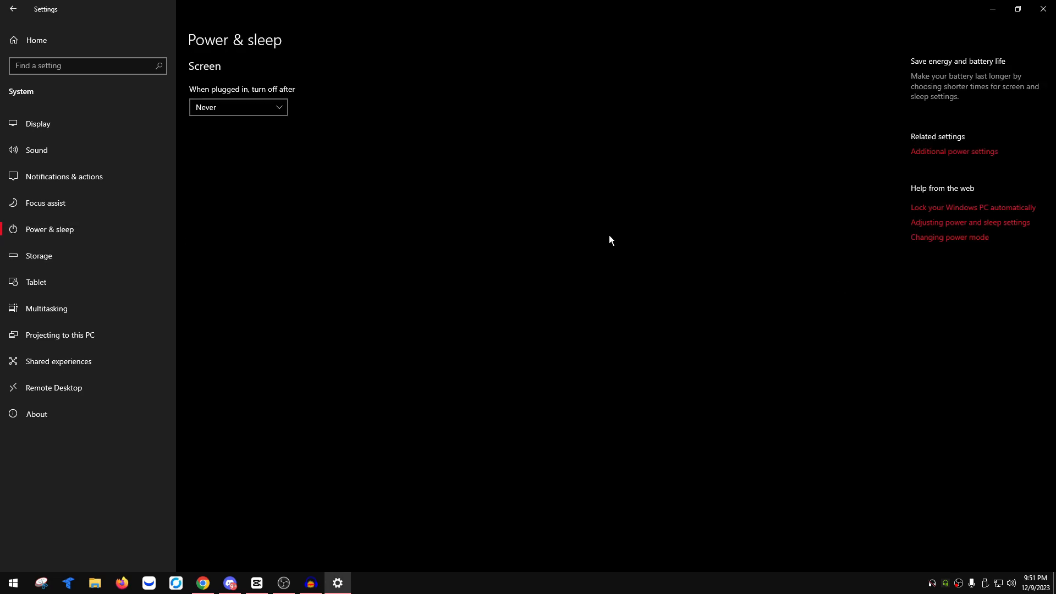
pyautogui.click(951, 152)
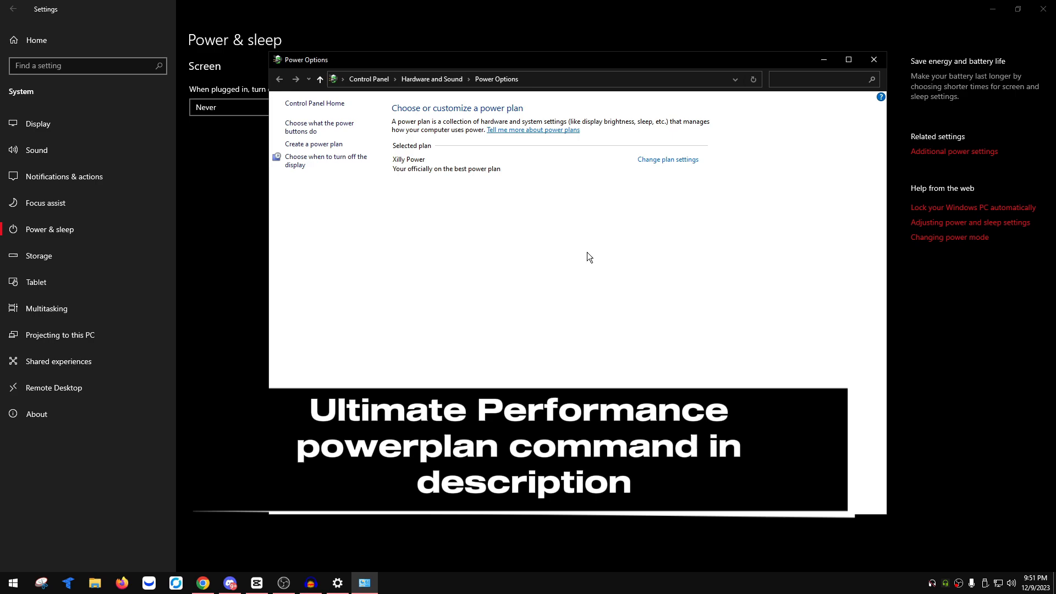
pyautogui.click(873, 59)
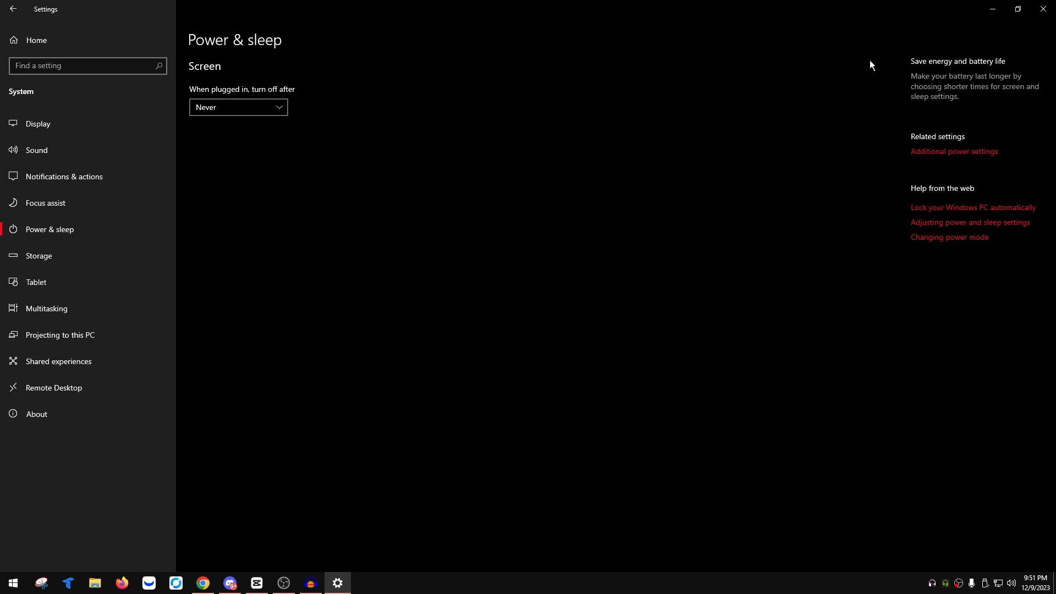
# Step: Review the Storage and Shared experiences settings pages
pyautogui.click(68, 250)
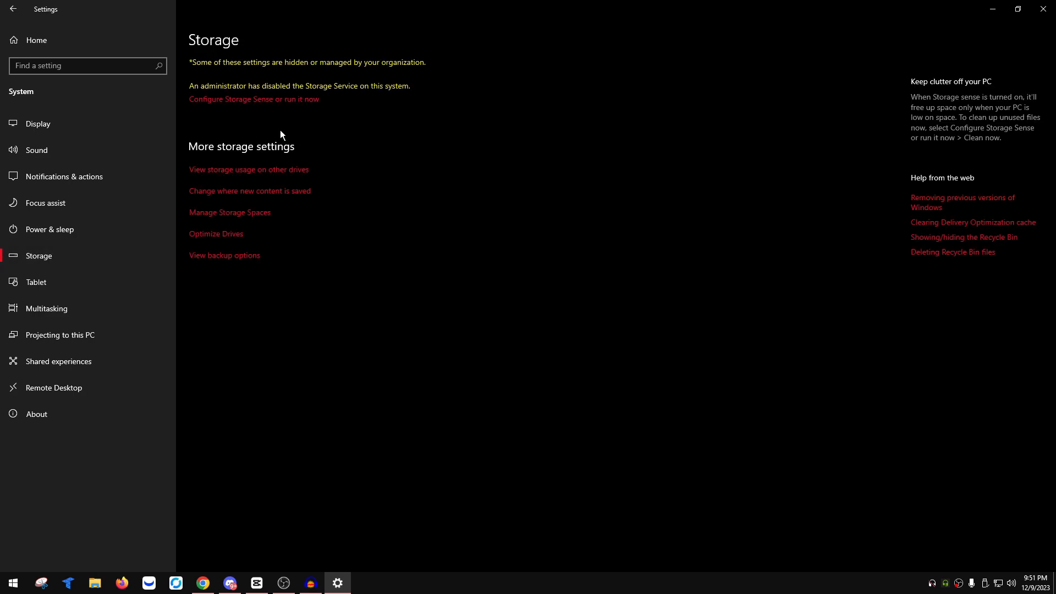
pyautogui.click(105, 357)
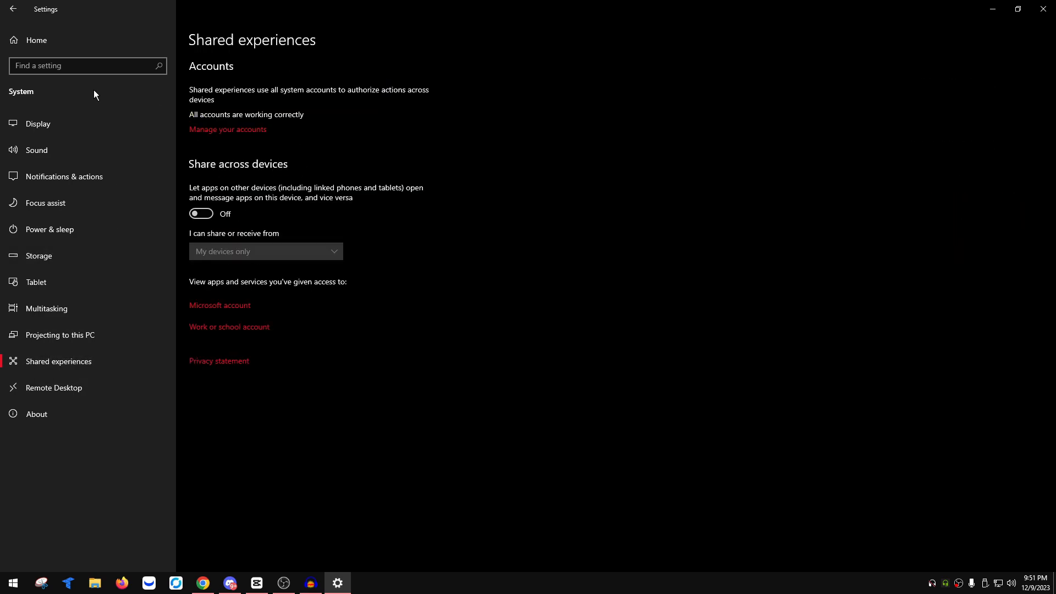
# Step: Review the Xbox Game Bar and Game Mode settings
pyautogui.click(82, 43)
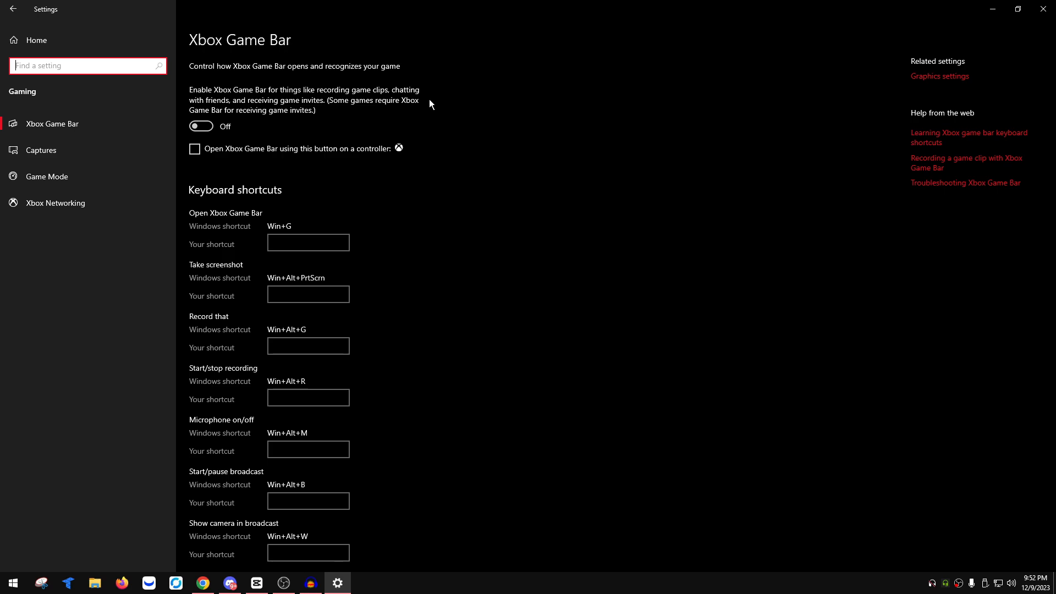
pyautogui.click(82, 172)
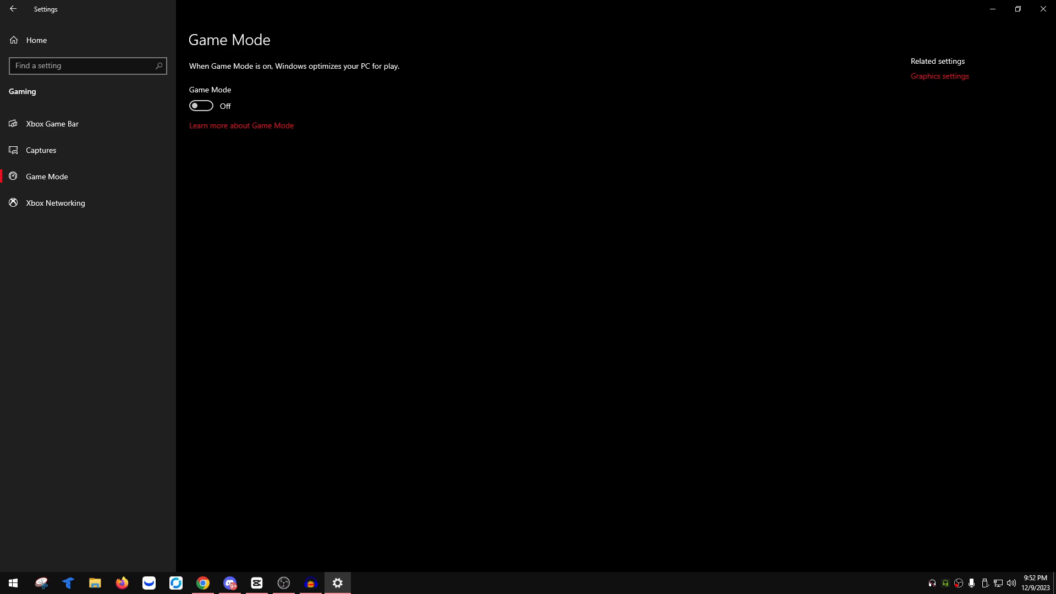
pyautogui.click(75, 46)
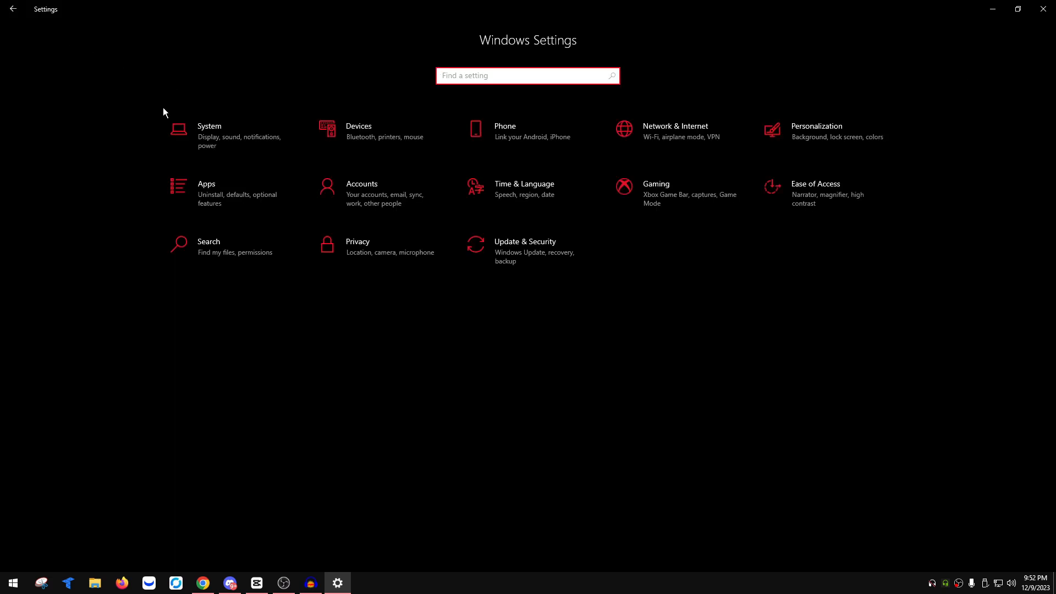
# Step: Open the Apps settings and review the Startup apps list
pyautogui.click(206, 188)
pyautogui.click(84, 256)
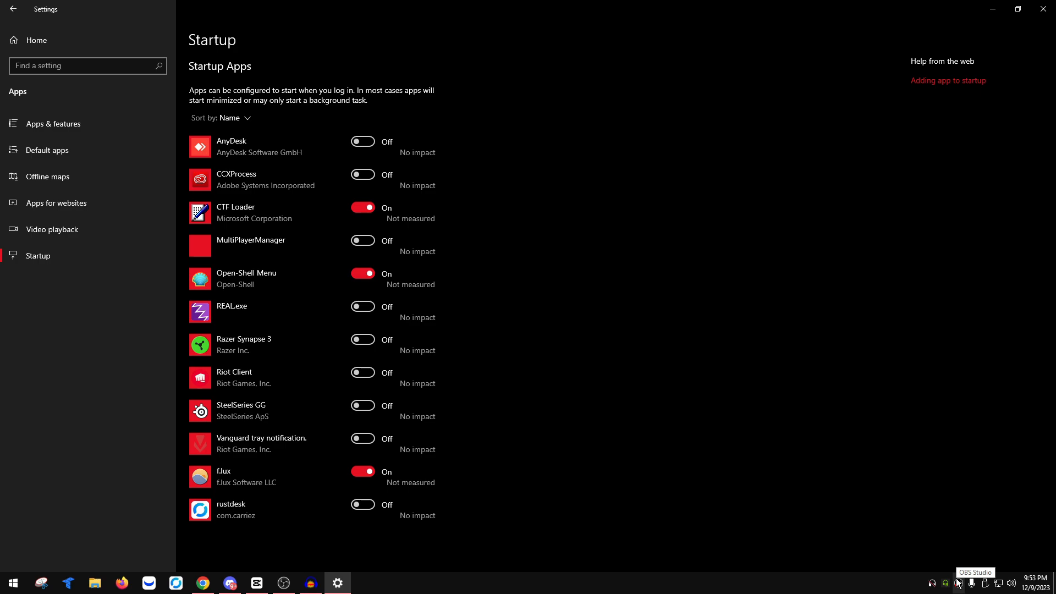
# Step: Scroll through the installed programs in Apps & features
pyautogui.click(63, 121)
pyautogui.scroll(-3, 407, 350)
pyautogui.scroll(-20, 407, 350)
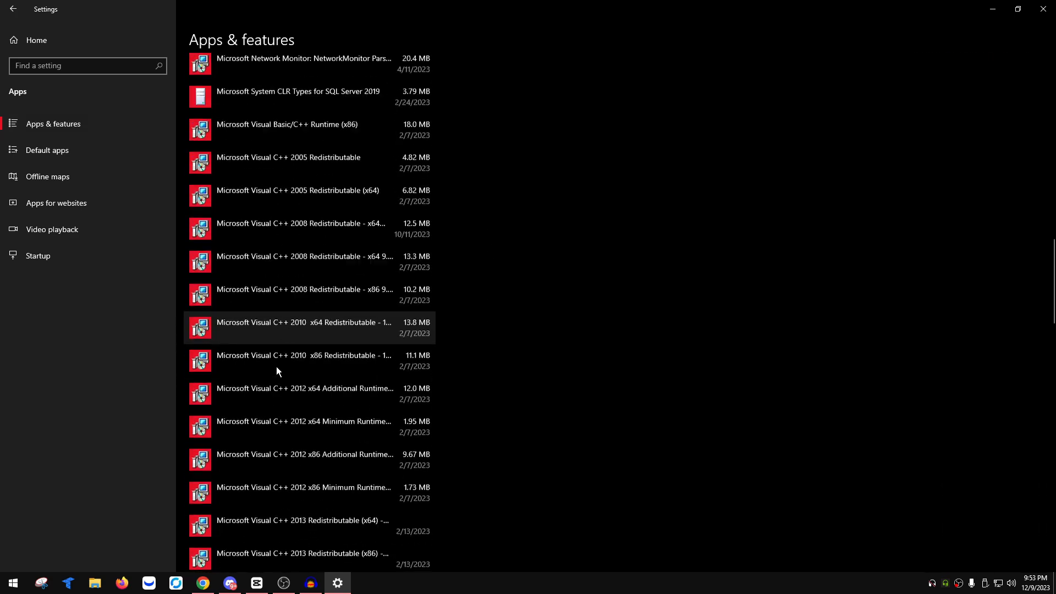
pyautogui.scroll(3, 275, 365)
pyautogui.scroll(-2, 275, 363)
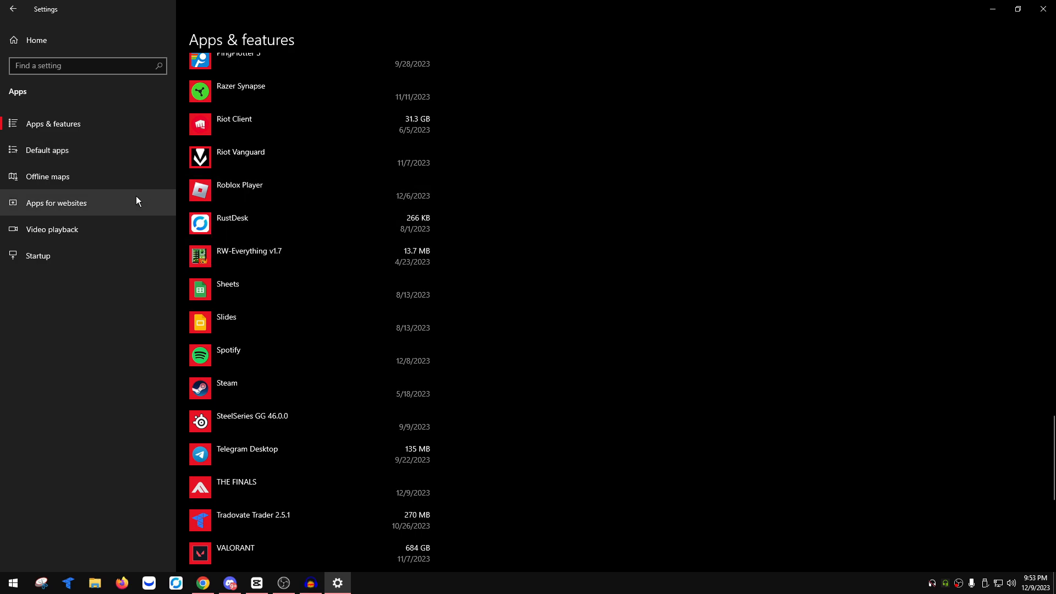
# Step: Open the Ethernet 2 adapter's properties from Network & Internet and review its protocol items, keeping IPv4 enabled
pyautogui.click(96, 47)
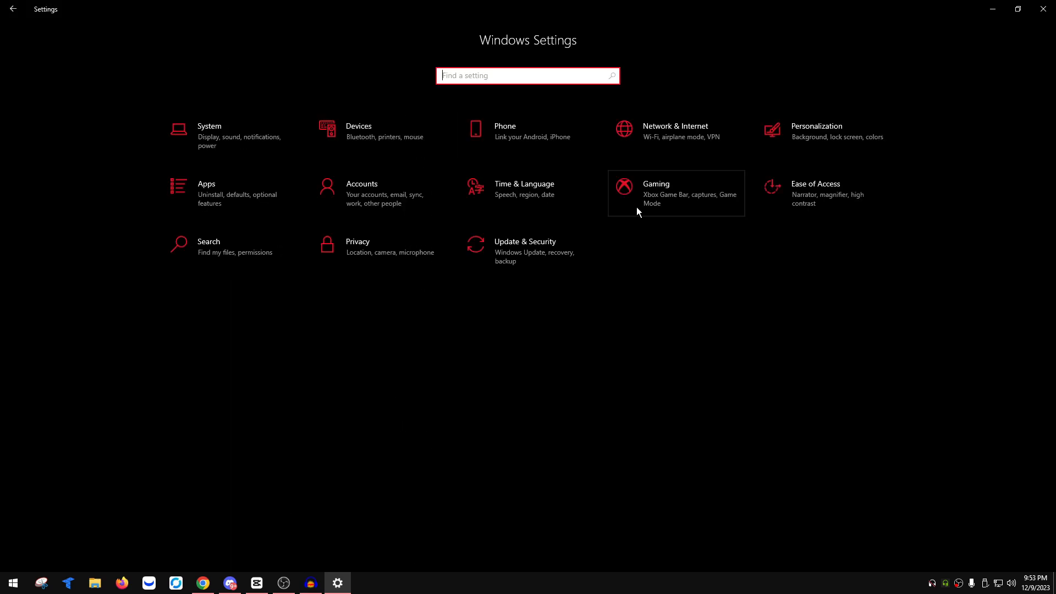
pyautogui.click(662, 149)
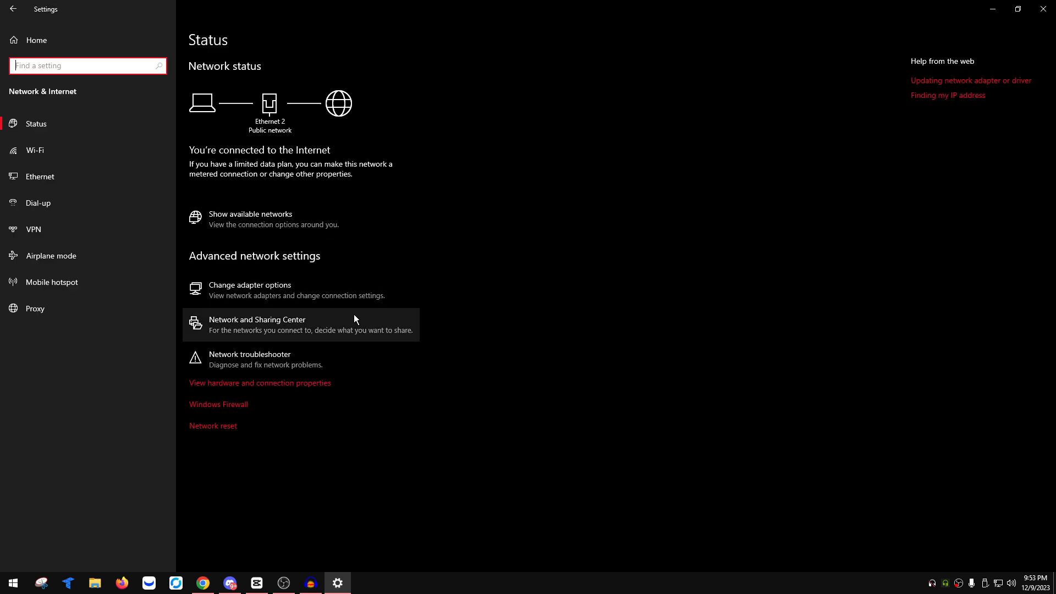
pyautogui.click(285, 296)
pyautogui.doubleClick(326, 125)
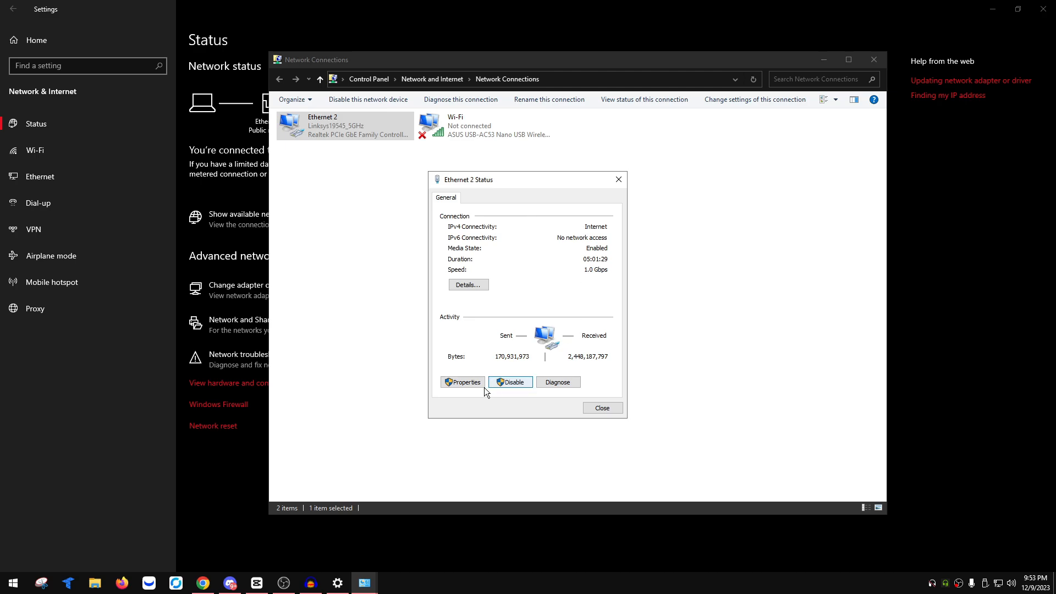
pyautogui.click(467, 384)
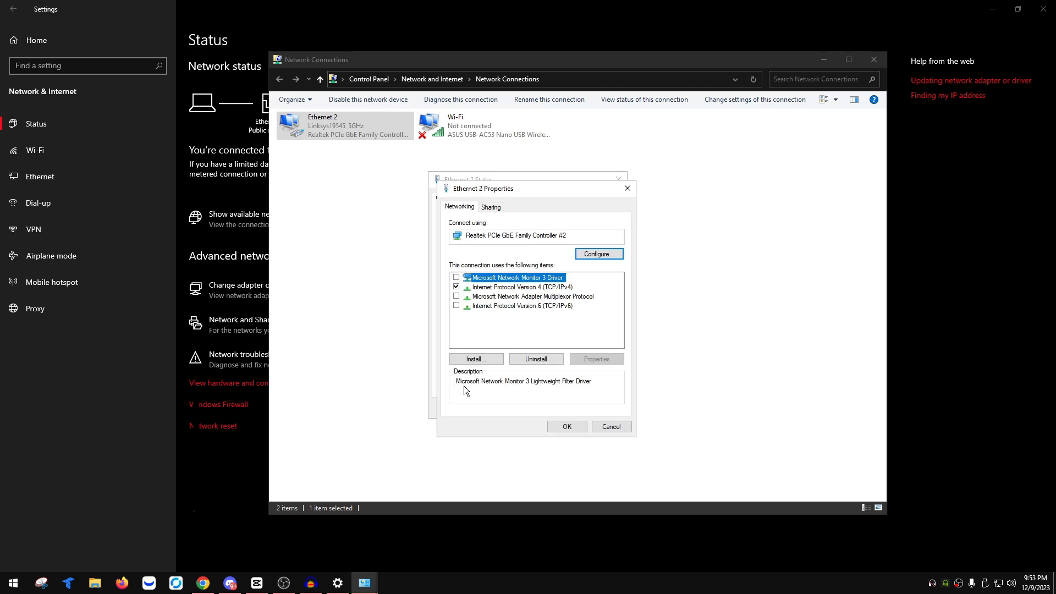
pyautogui.click(488, 287)
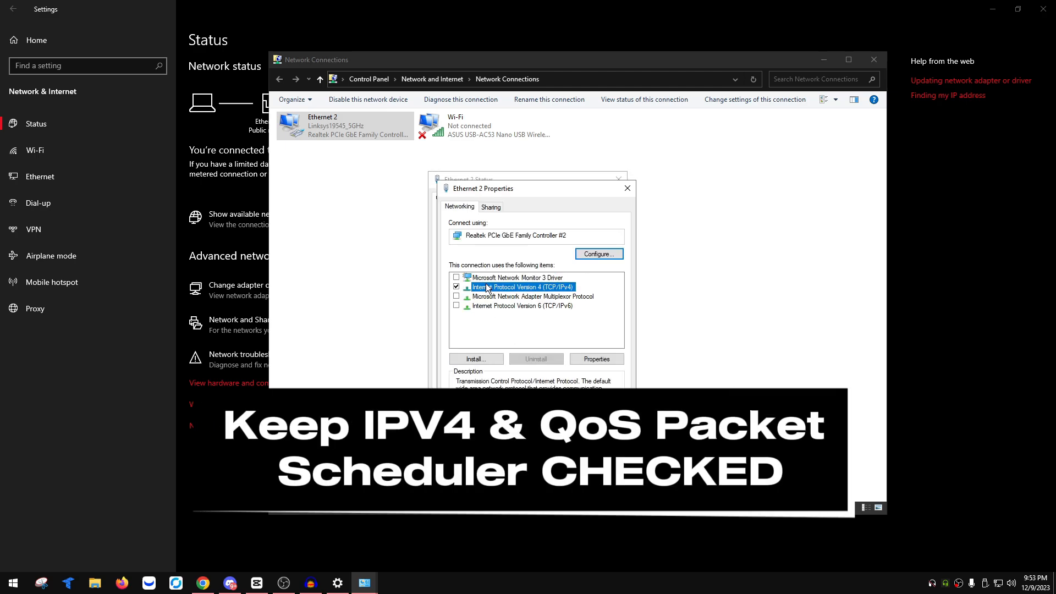
pyautogui.click(567, 425)
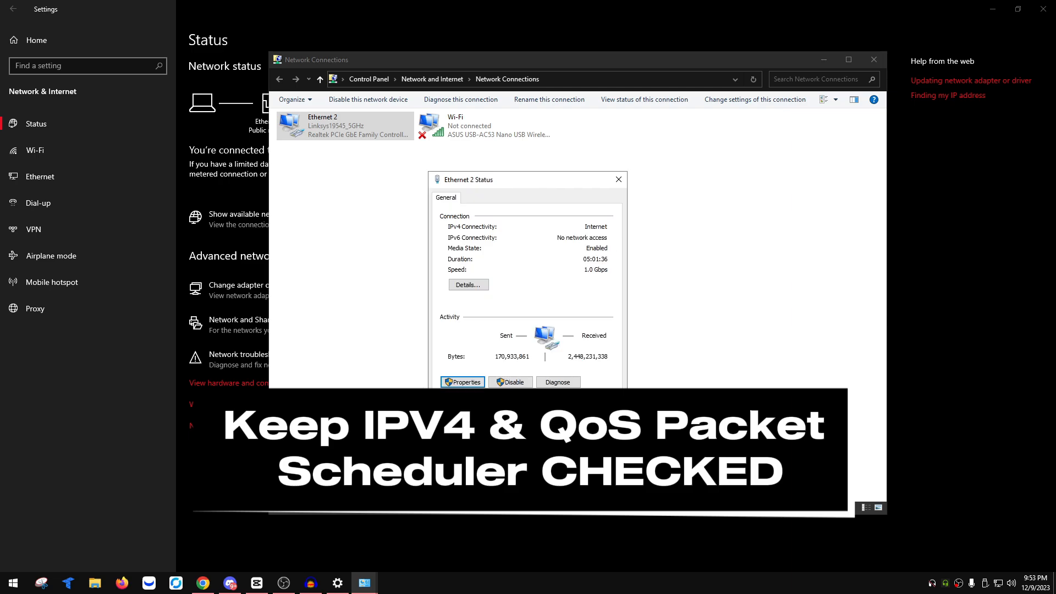
# Step: Close the Ethernet status and Network Connections windows, then close the Settings app
pyautogui.click(602, 406)
pyautogui.click(885, 61)
pyautogui.hotkey('alt', 'Left')
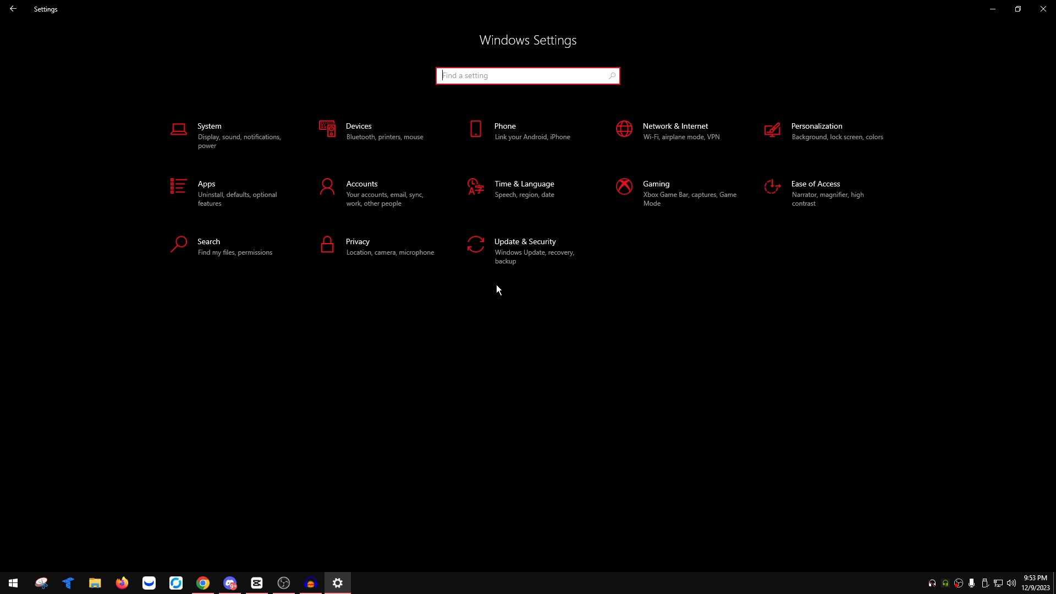
pyautogui.click(1043, 9)
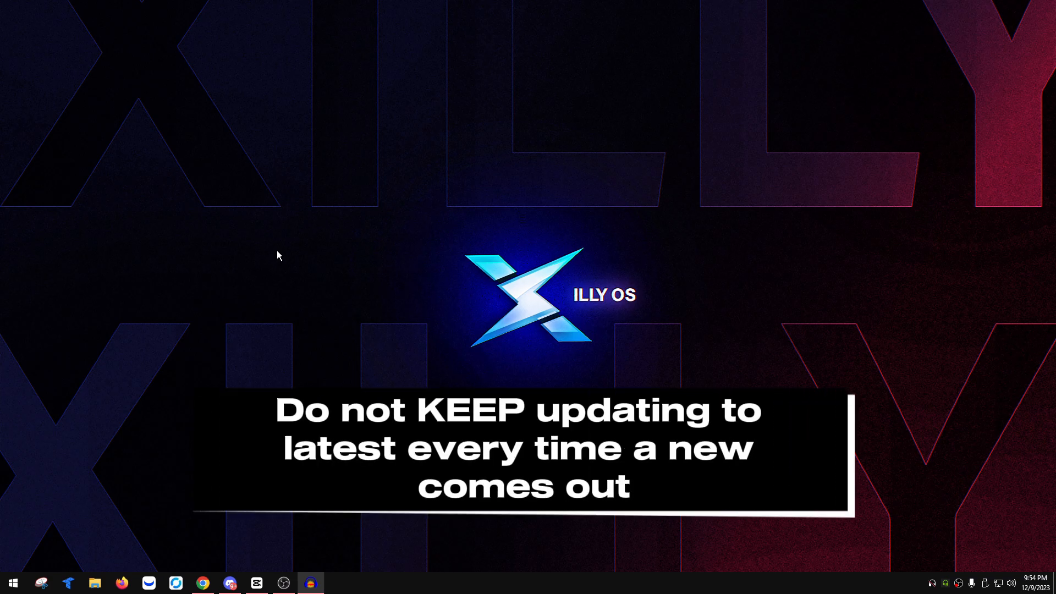
# Step: Open the NVIDIA Control Panel and switch image settings to use the advanced 3D image settings, keeping the change
pyautogui.rightClick(280, 183)
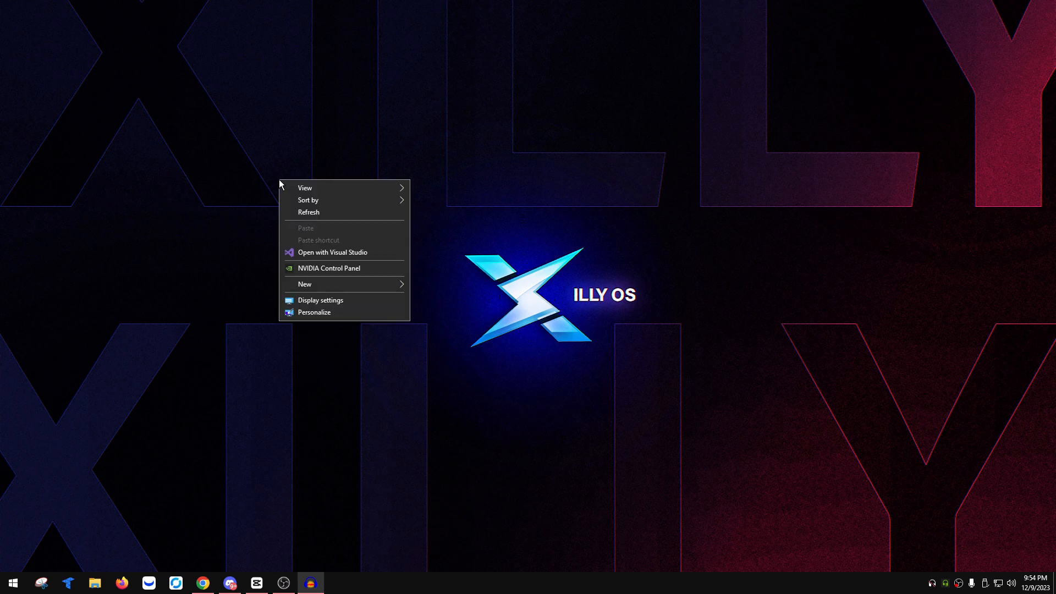
pyautogui.click(296, 269)
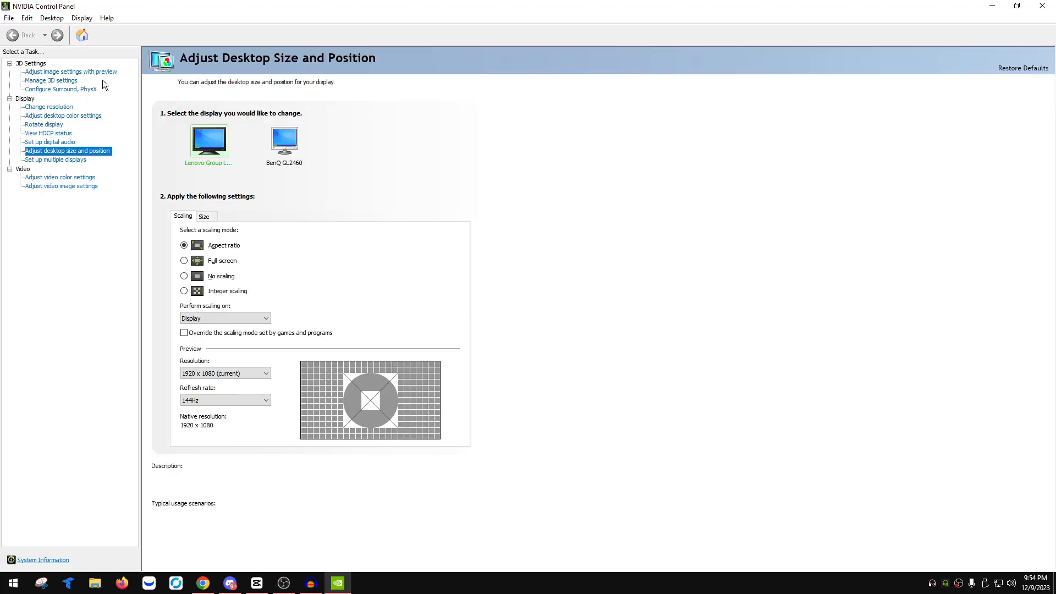
pyautogui.click(83, 72)
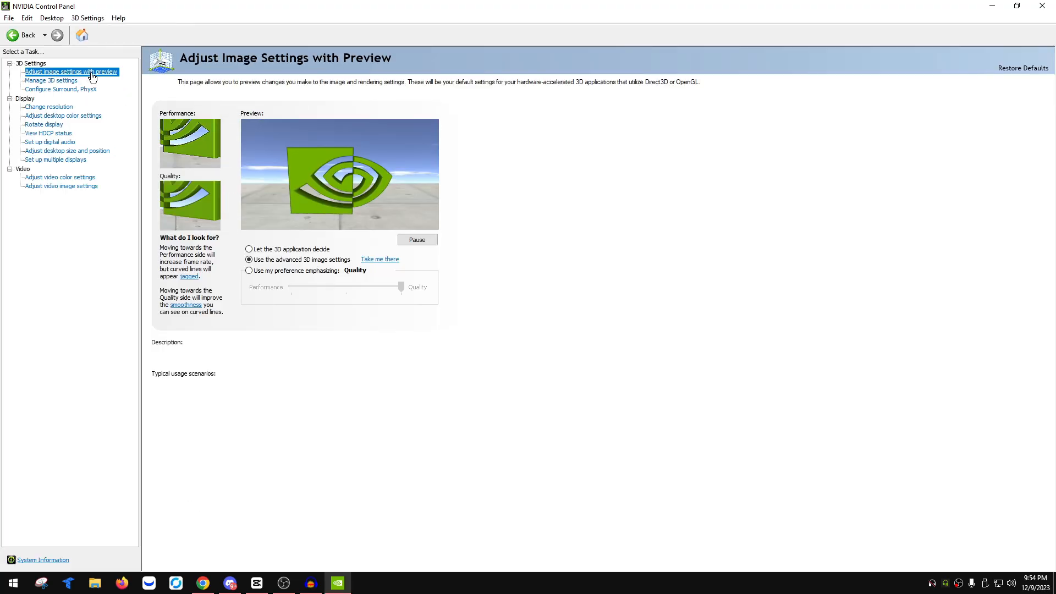
pyautogui.click(253, 261)
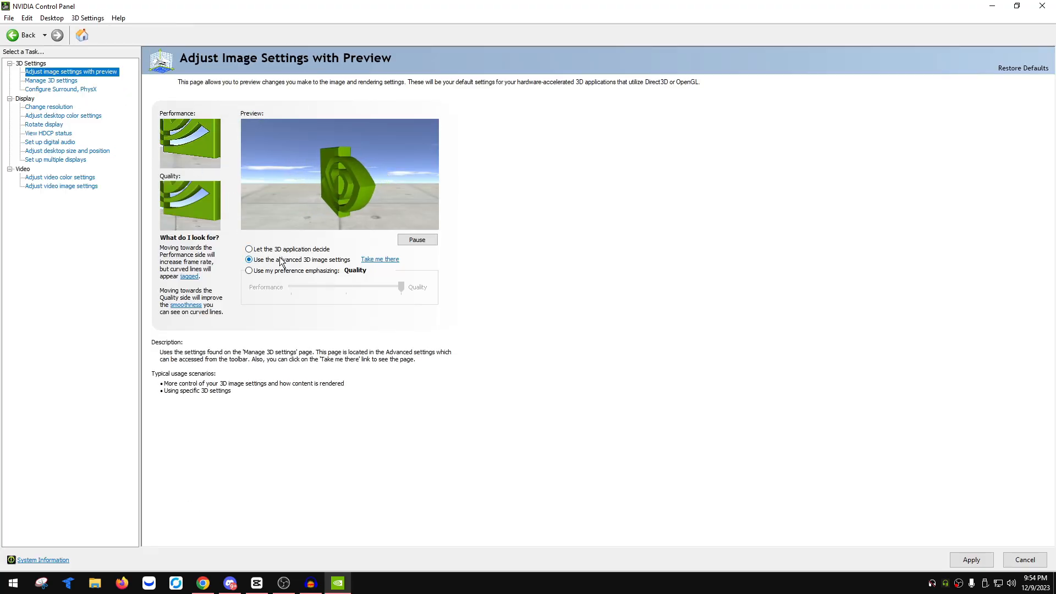
pyautogui.click(969, 559)
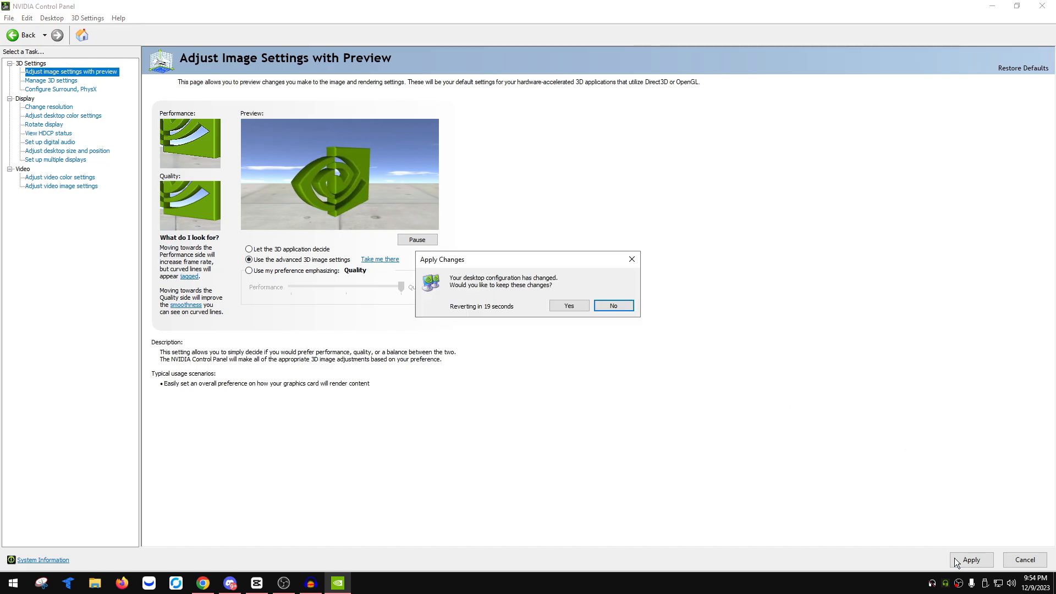
pyautogui.click(570, 308)
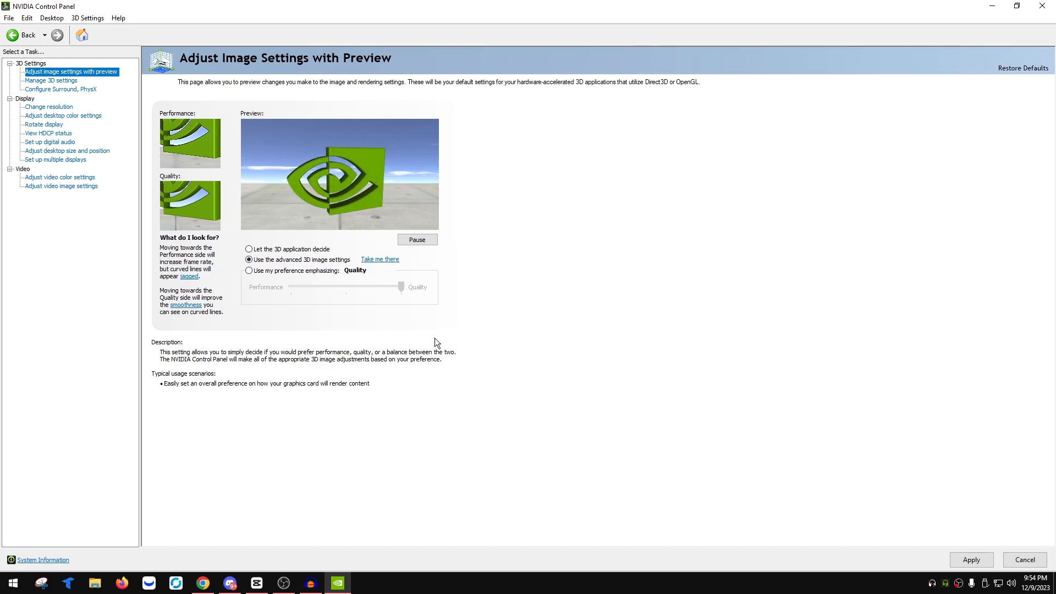
# Step: Go to Manage 3D settings and set Anisotropic filtering and Antialiasing - Mode to Off
pyautogui.click(369, 261)
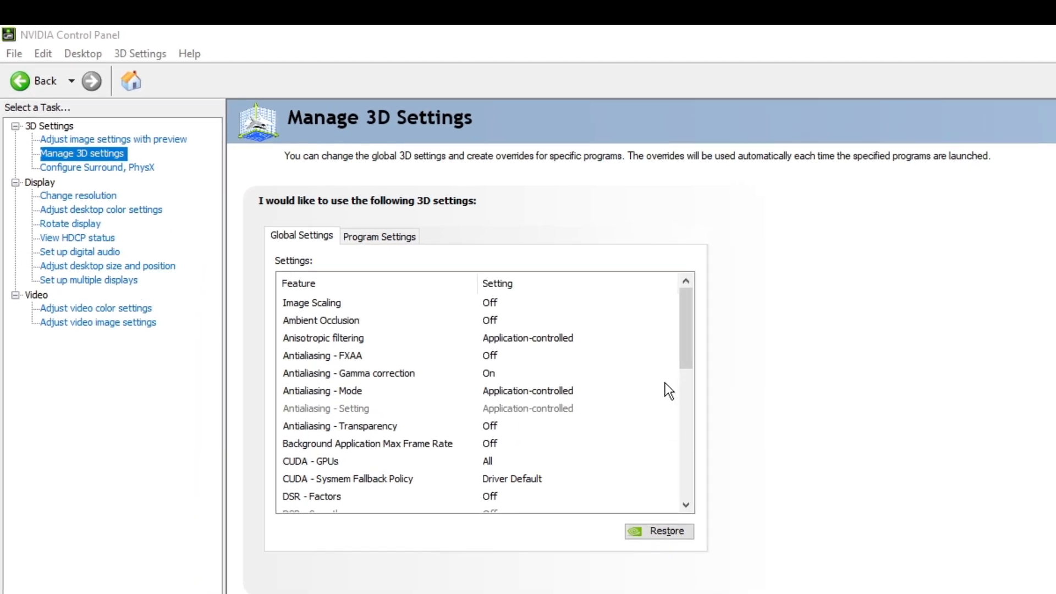
pyautogui.click(355, 346)
pyautogui.click(560, 345)
pyautogui.click(501, 365)
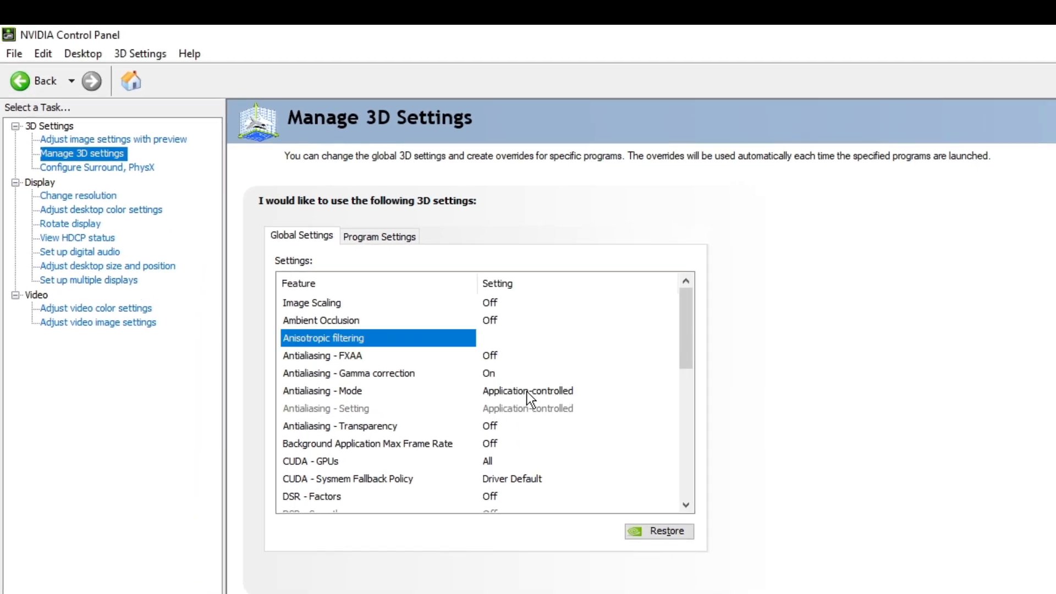
pyautogui.click(513, 387)
pyautogui.click(520, 421)
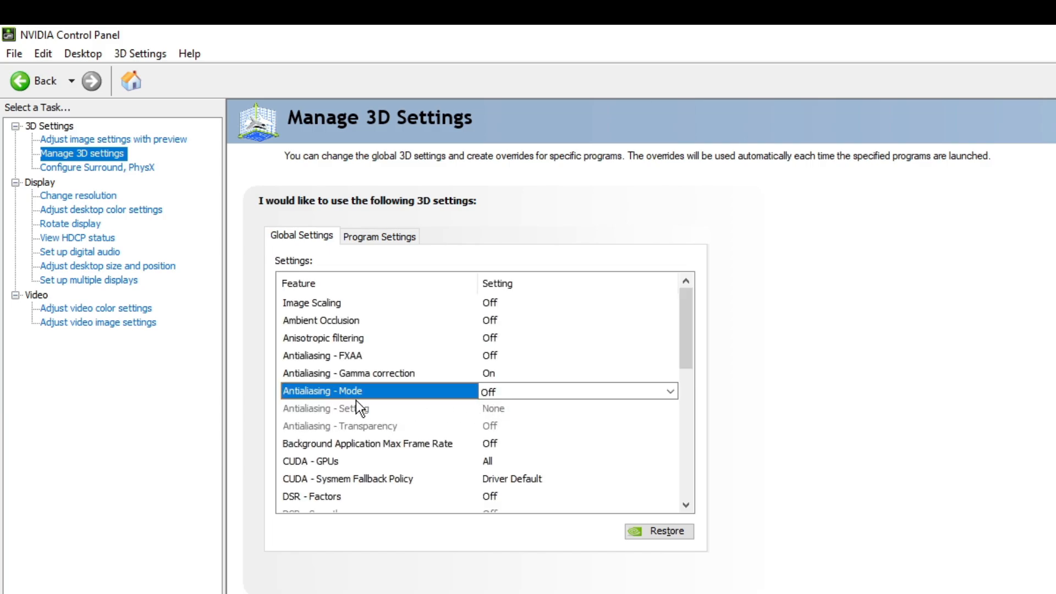
# Step: Set Low Latency Mode to On in the global 3D settings
pyautogui.click(379, 479)
pyautogui.scroll(-2, 379, 480)
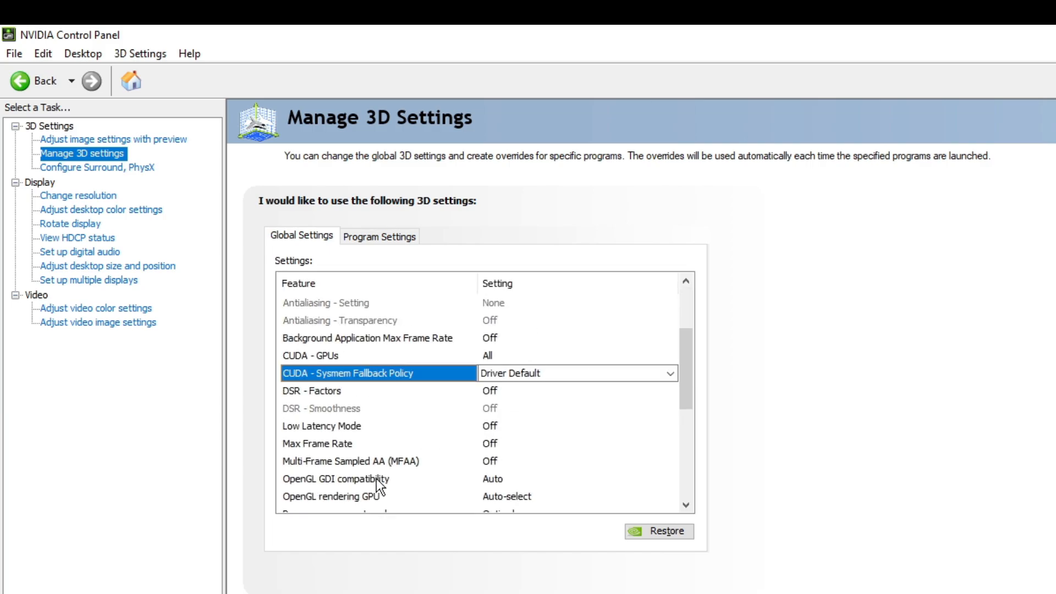
pyautogui.click(390, 430)
pyautogui.click(498, 427)
pyautogui.click(509, 460)
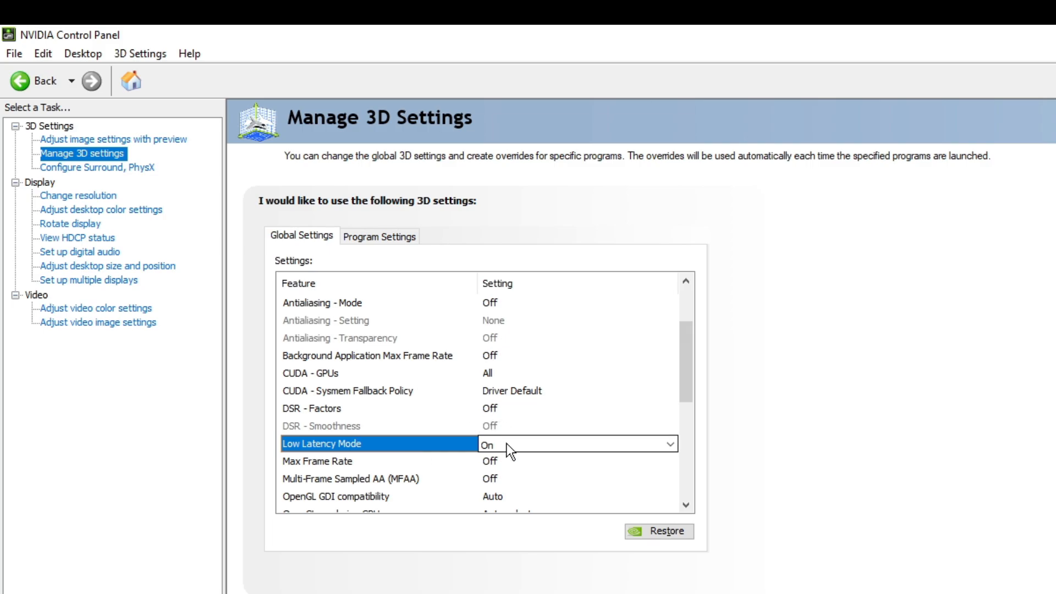
# Step: Set OpenGL rendering GPU to the NVIDIA GeForce GTX 1650
pyautogui.click(428, 461)
pyautogui.scroll(-3, 425, 440)
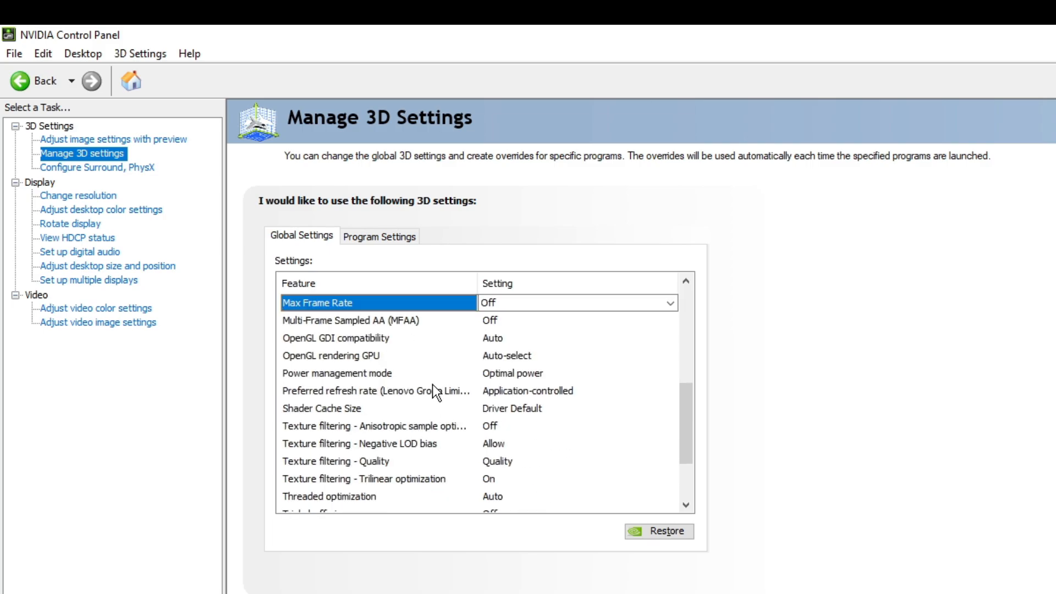
pyautogui.click(398, 363)
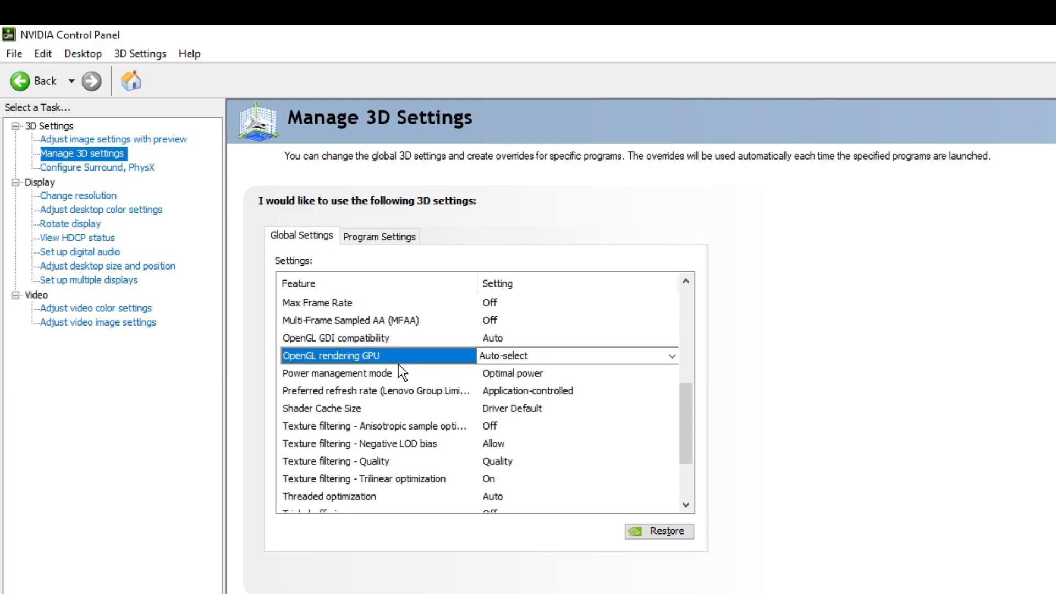
pyautogui.click(504, 355)
pyautogui.click(506, 388)
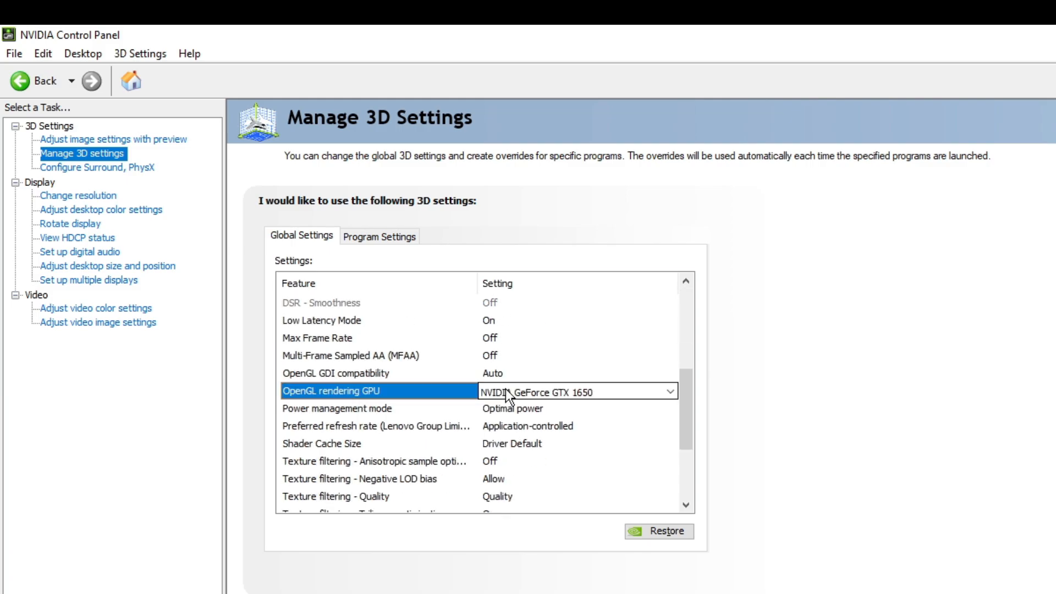
# Step: Set Power management mode to Prefer maximum performance and Preferred refresh rate to Highest available
pyautogui.click(417, 410)
pyautogui.click(517, 410)
pyautogui.click(516, 453)
pyautogui.scroll(2, 516, 454)
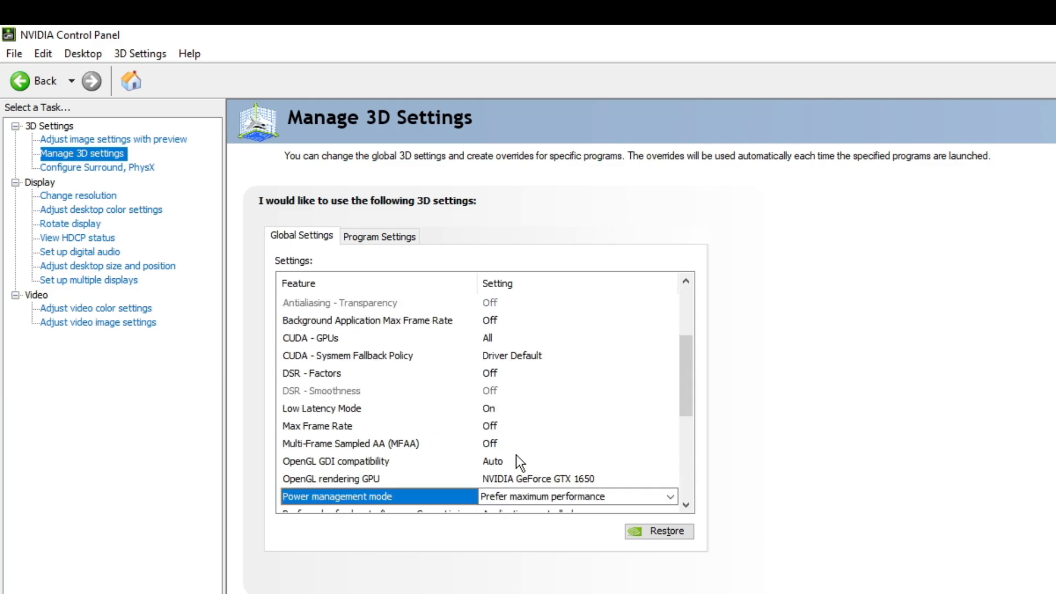
pyautogui.scroll(-2, 451, 442)
pyautogui.click(407, 410)
pyautogui.click(509, 409)
pyautogui.click(514, 426)
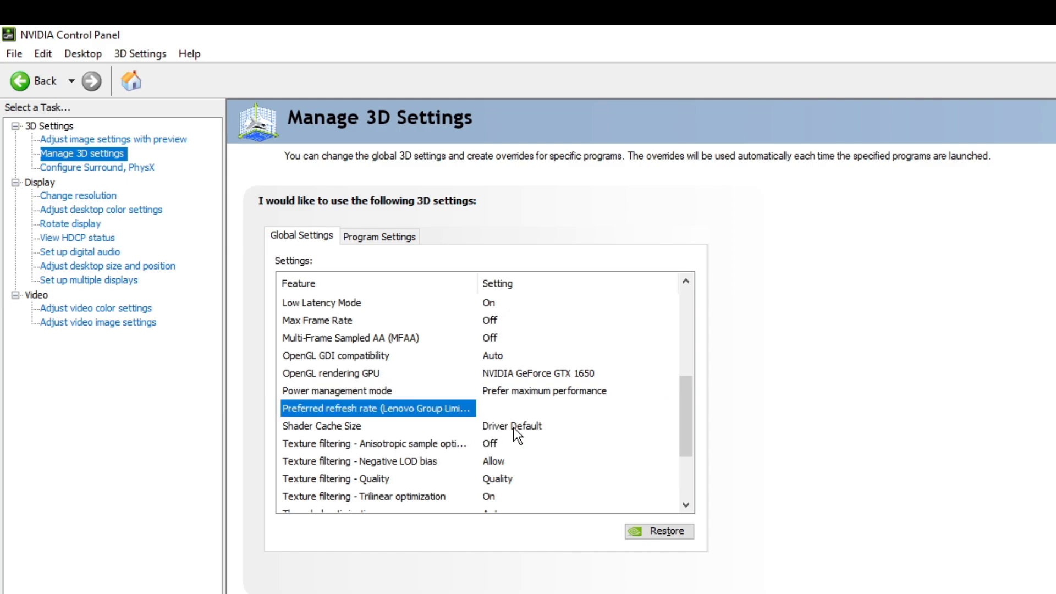
# Step: Set Shader Cache Size to Unlimited, checking the C: drive's free space in File Explorer
pyautogui.click(430, 412)
pyautogui.click(503, 412)
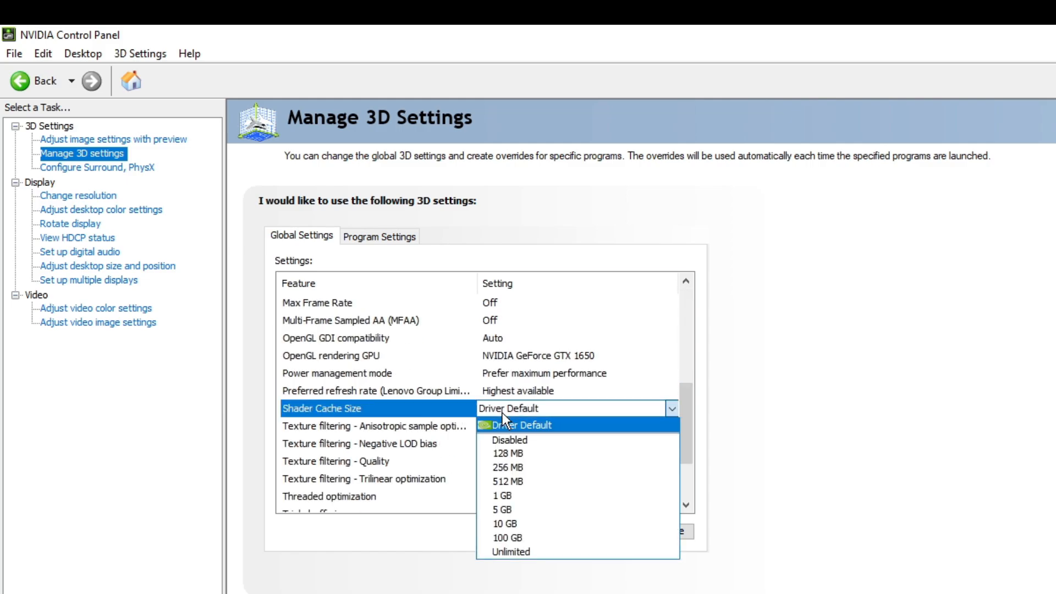
pyautogui.click(512, 552)
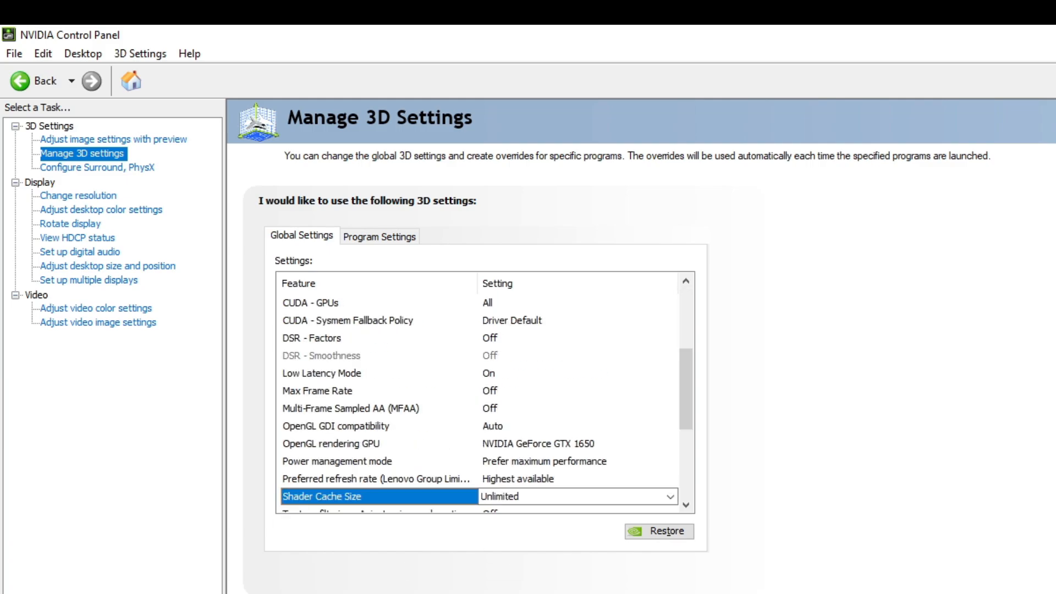
pyautogui.press('super+e')
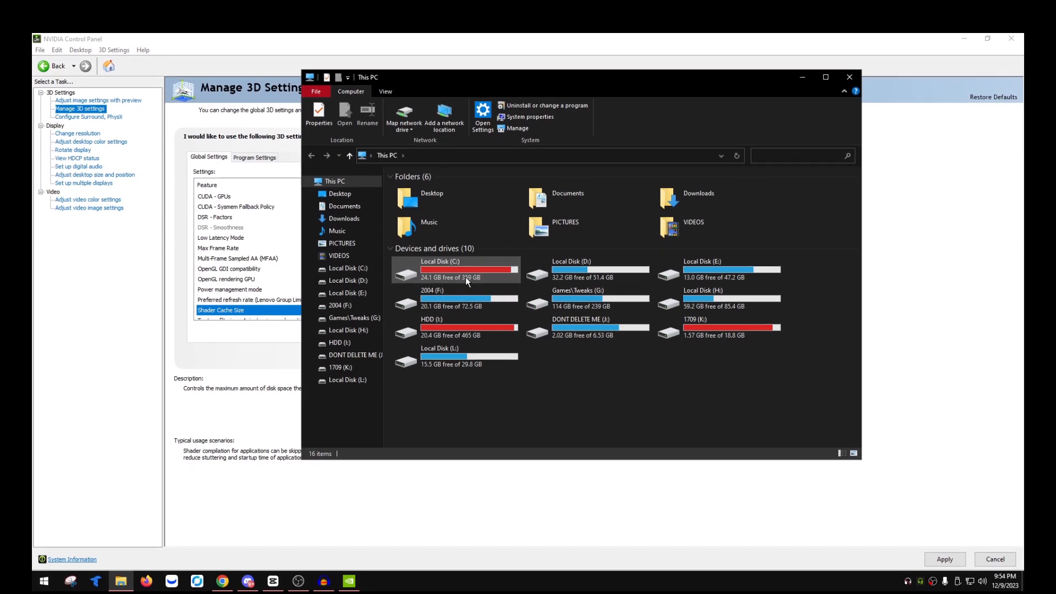
pyautogui.click(457, 273)
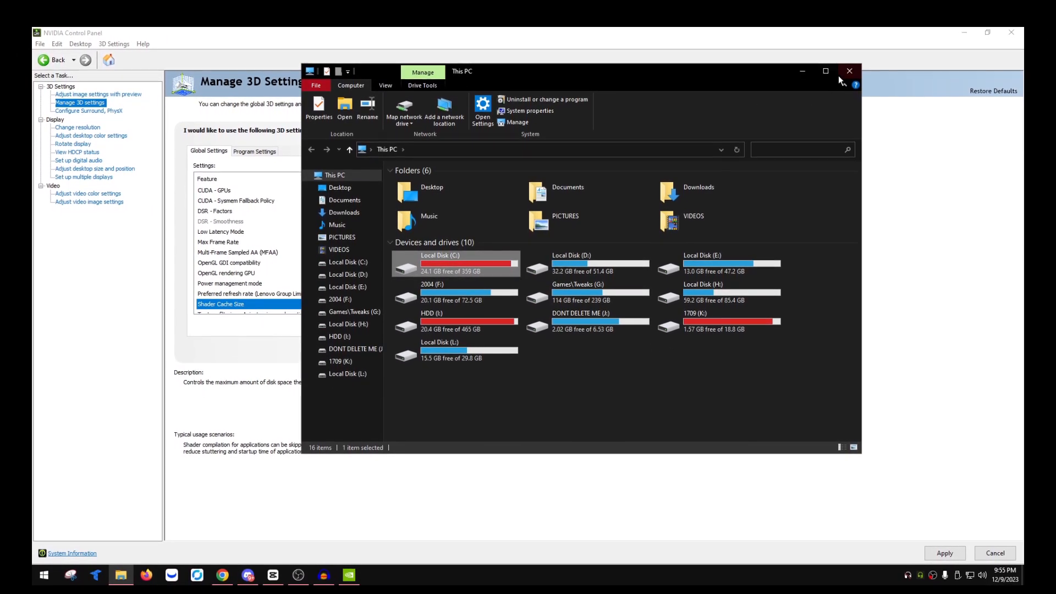
pyautogui.click(856, 76)
pyautogui.click(381, 240)
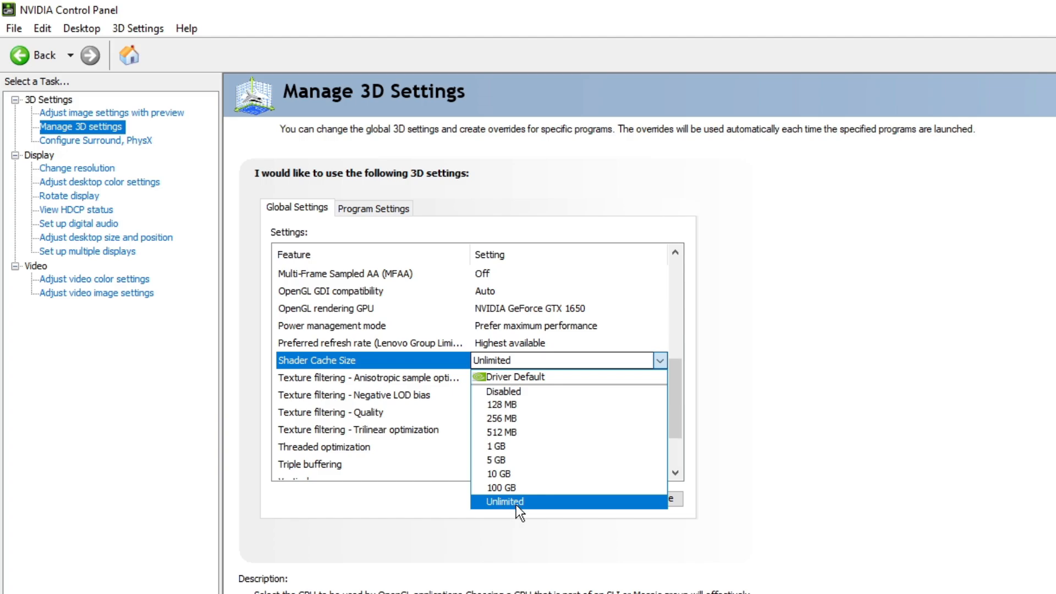
pyautogui.click(514, 503)
# Step: Set Texture filtering - Quality to High performance
pyautogui.press('super+e')
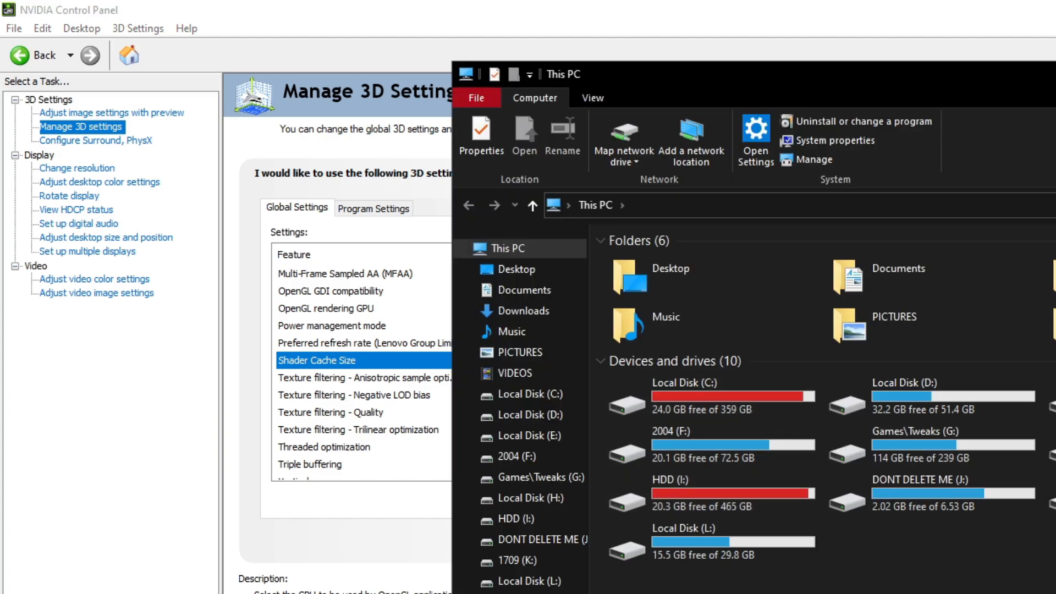
pyautogui.hotkey('alt', 'Tab')
pyautogui.click(398, 417)
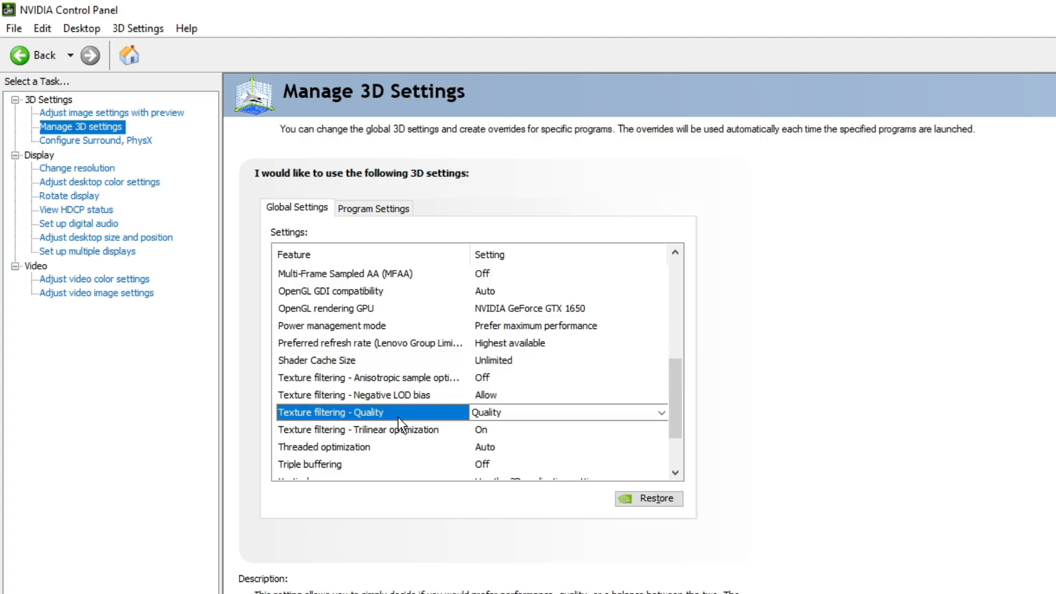
pyautogui.click(484, 414)
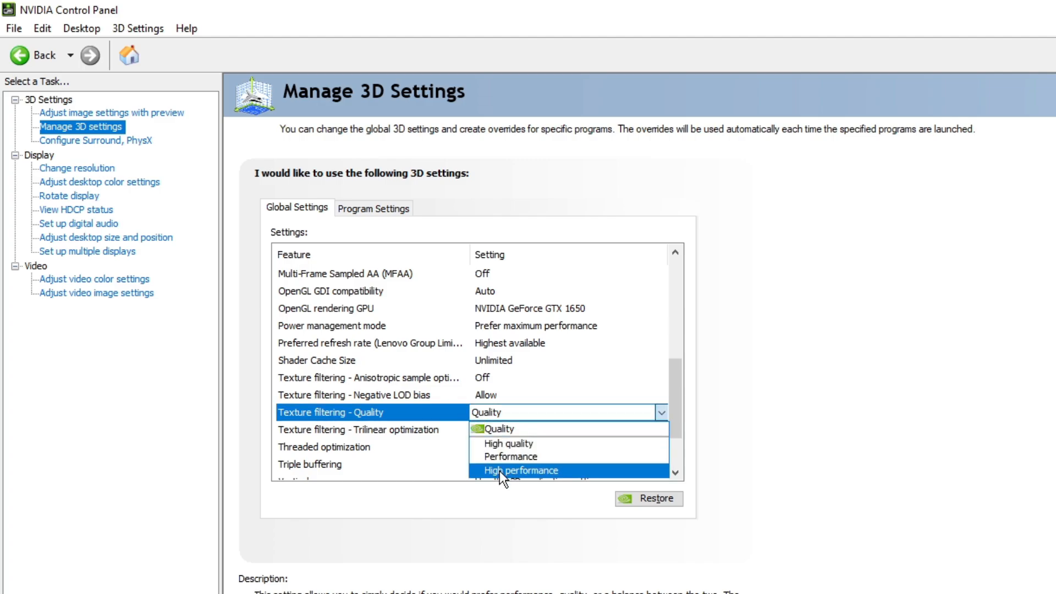
pyautogui.click(500, 471)
# Step: Turn Vertical sync Off and close the NVIDIA Control Panel
pyautogui.scroll(-2, 390, 434)
pyautogui.click(483, 413)
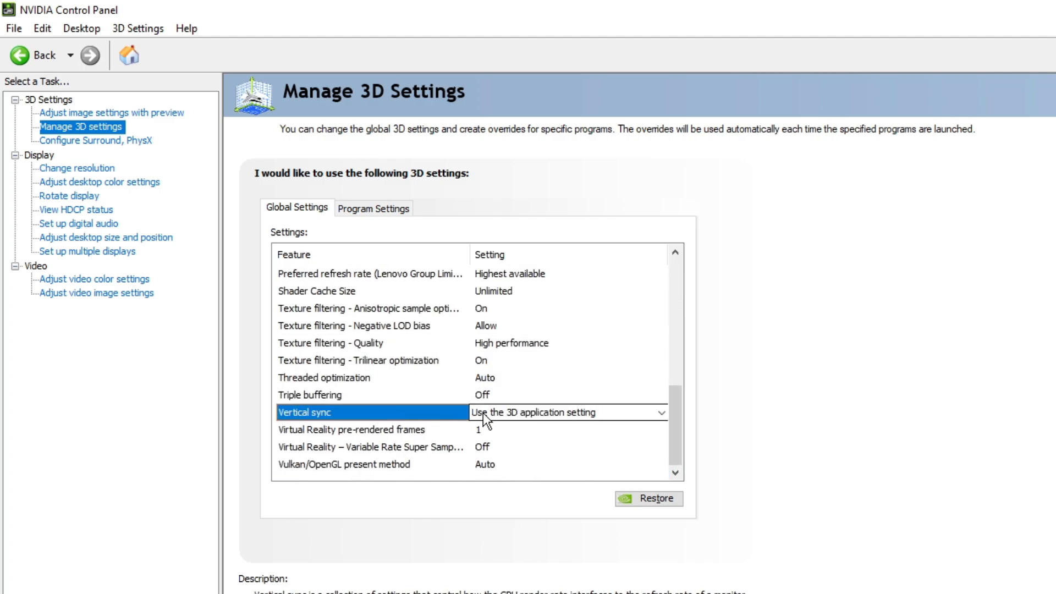
pyautogui.click(495, 411)
pyautogui.click(499, 443)
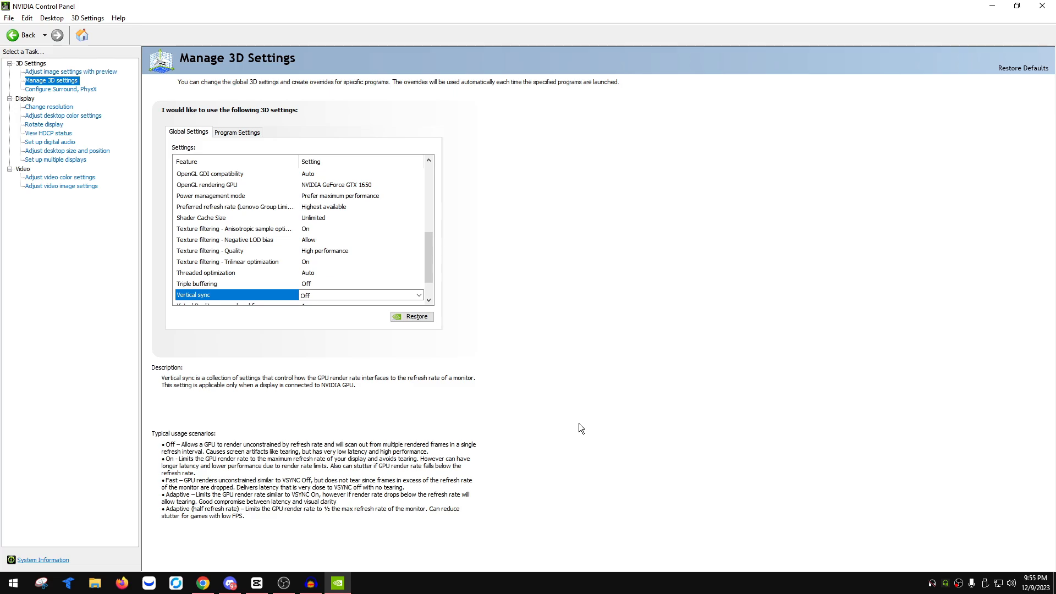
pyautogui.click(1042, 6)
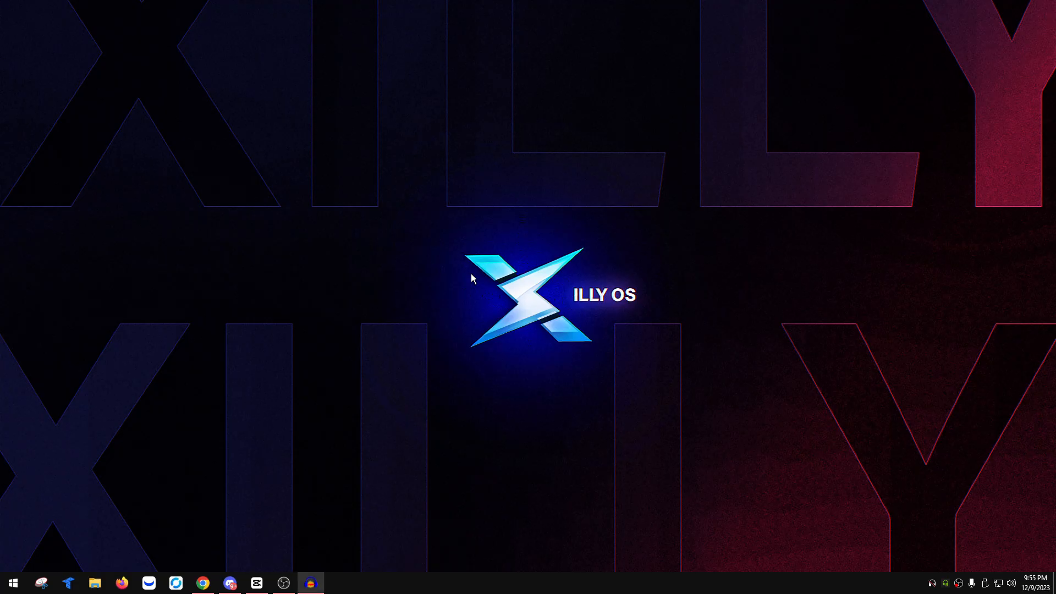